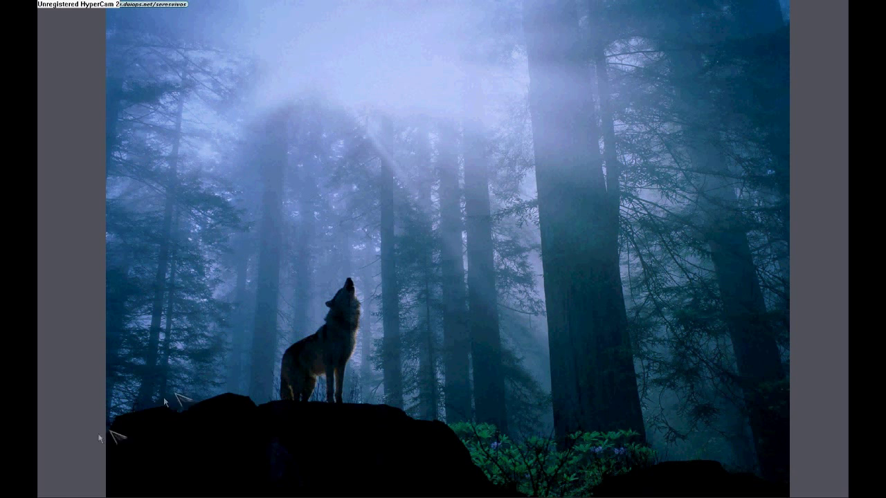
Launch Firefox, Google 'adobe after effects CS4 trial', and open Adobe's official CS4 page.
{"action": "left_click", "coordinate": [63, 494]}
{"action": "left_click", "coordinate": [82, 317]}
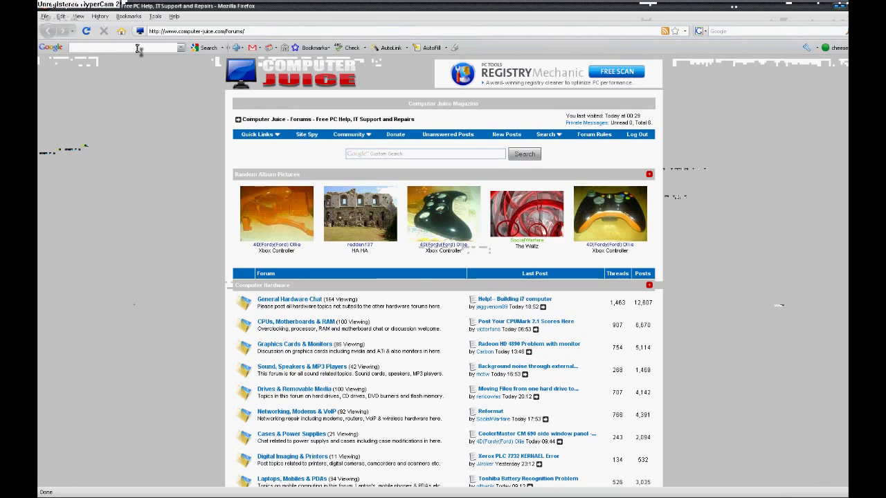
{"action": "left_click", "coordinate": [138, 48]}
{"action": "type", "text": "adobe"}
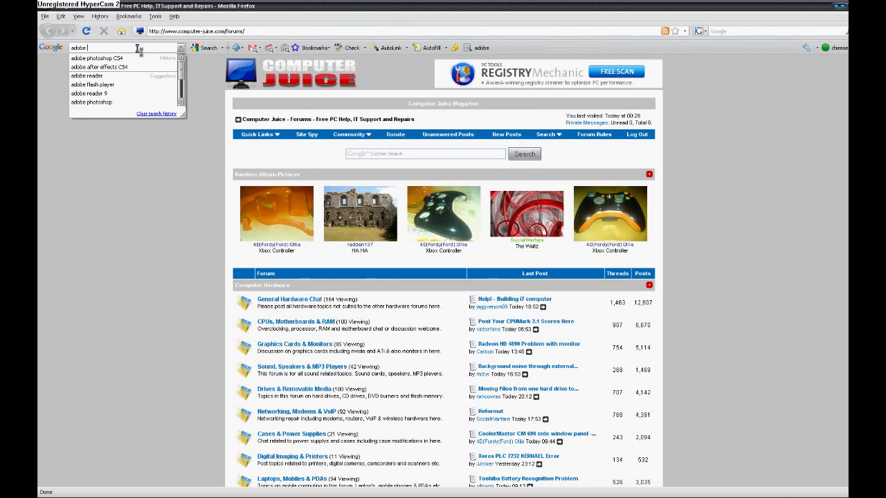
{"action": "type", "text": " a"}
{"action": "key", "text": "Down"}
{"action": "type", "text": "trial"}
{"action": "key", "text": "Return"}
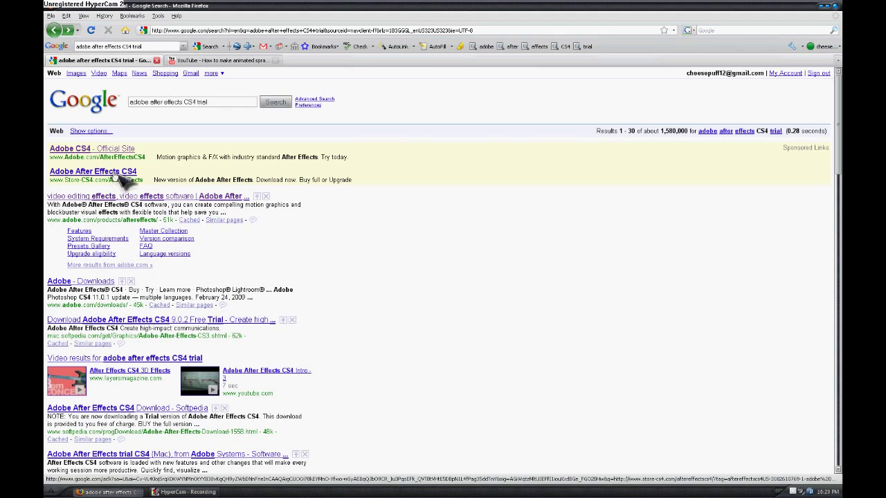
{"action": "left_click", "coordinate": [121, 149]}
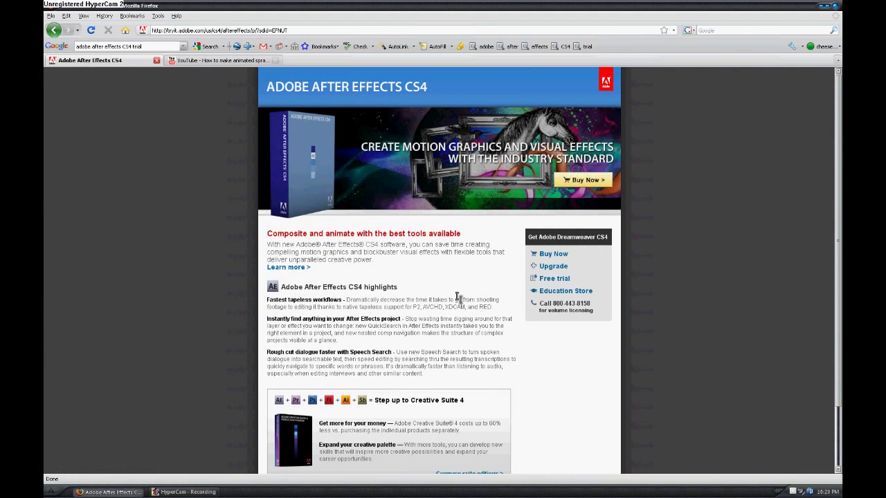
Choose the After Effects free trial, submit the new Adobe account form, then go back.
{"action": "left_click", "coordinate": [555, 280]}
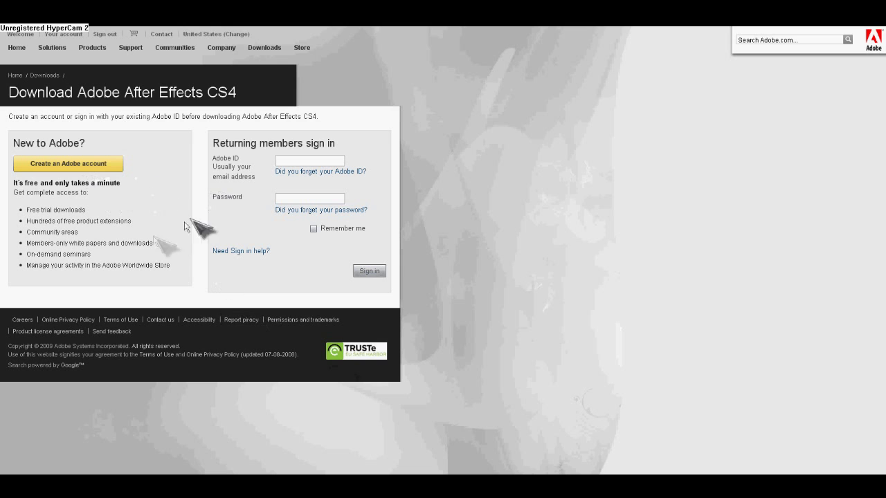
{"action": "left_click", "coordinate": [55, 166]}
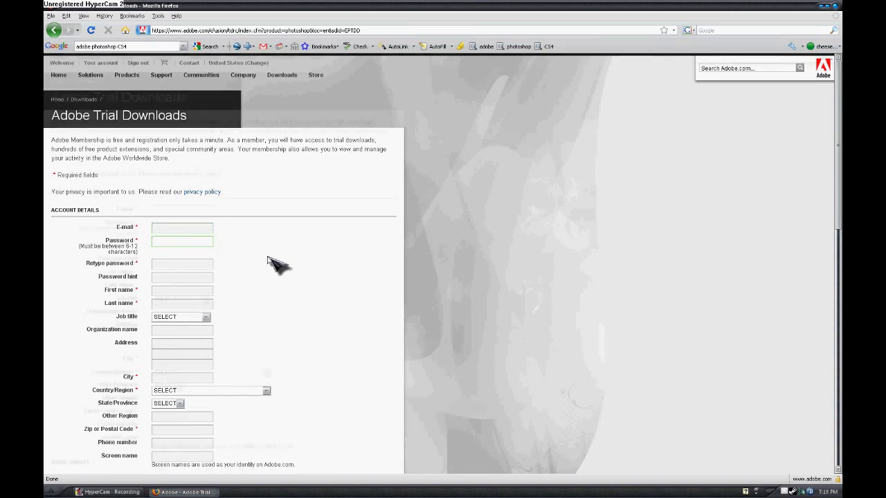
{"action": "scroll", "coordinate": [277, 263], "scroll_direction": "down", "scroll_amount": 2}
{"action": "scroll", "coordinate": [276, 263], "scroll_direction": "down", "scroll_amount": 10}
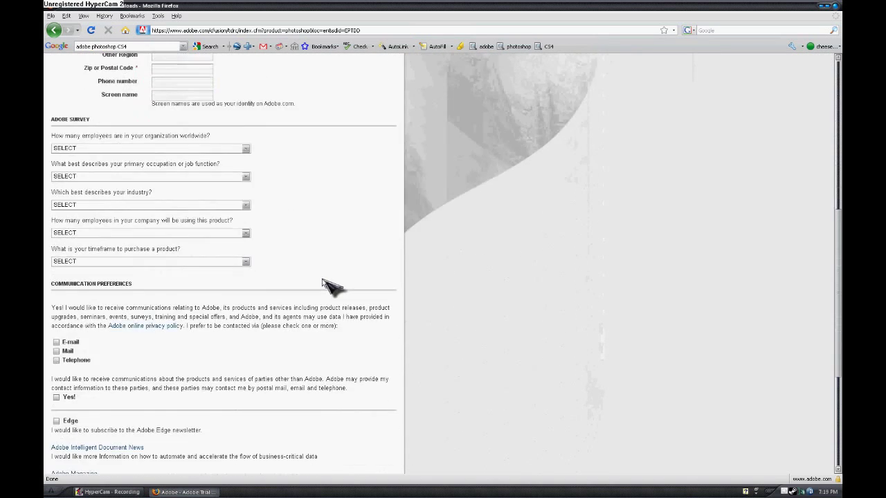
{"action": "scroll", "coordinate": [324, 297], "scroll_direction": "down", "scroll_amount": 3}
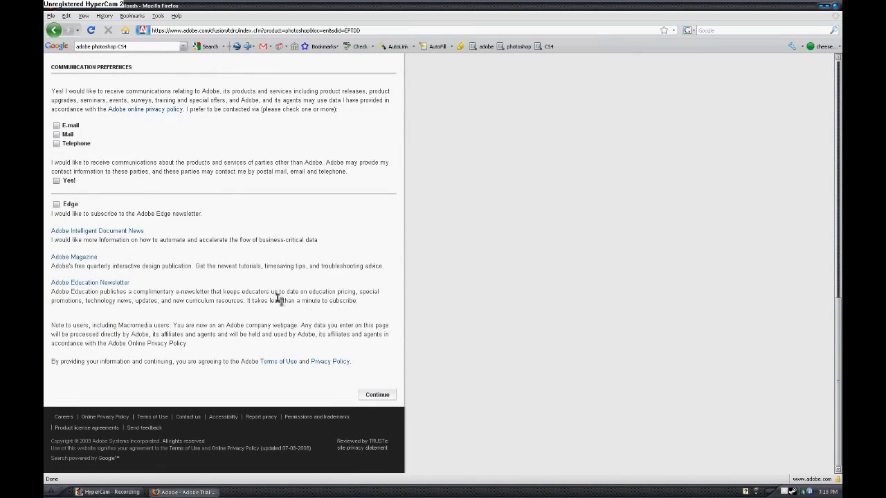
{"action": "left_click", "coordinate": [378, 413]}
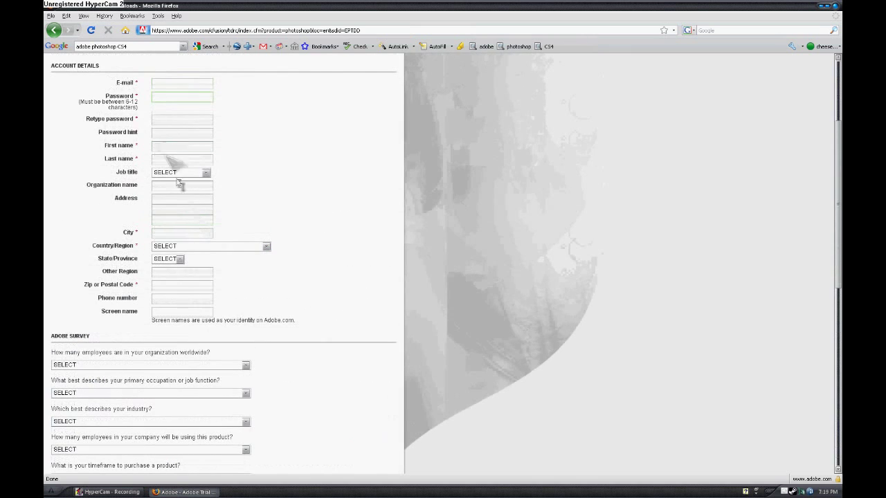
{"action": "left_click", "coordinate": [54, 29]}
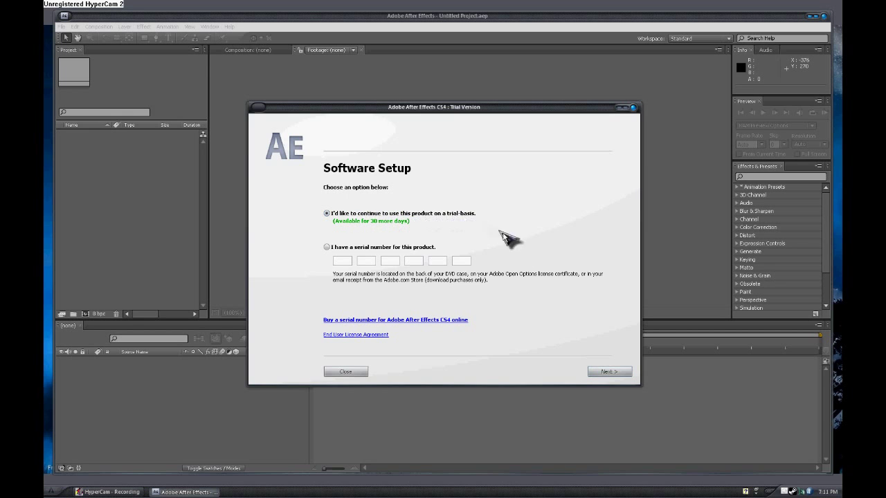
Continue the After Effects trial, dismiss the Welcome window, and maximize the application.
{"action": "left_click", "coordinate": [606, 372]}
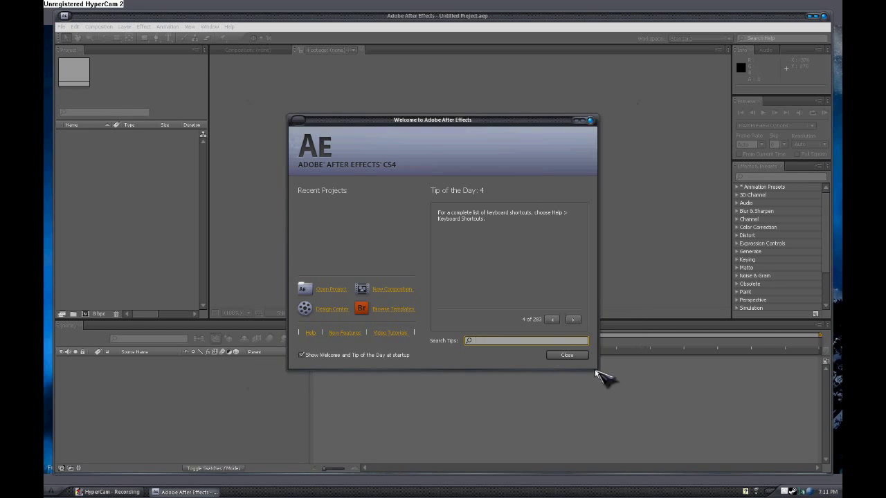
{"action": "left_click", "coordinate": [592, 122]}
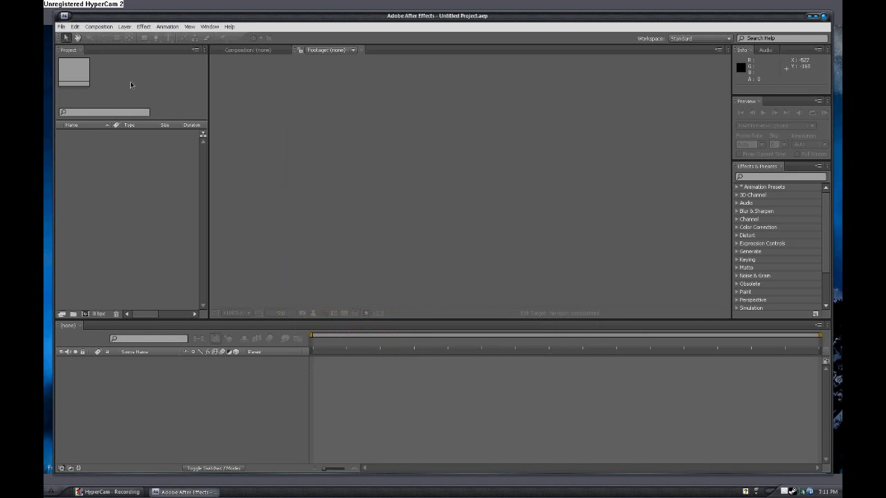
{"action": "left_click", "coordinate": [817, 15]}
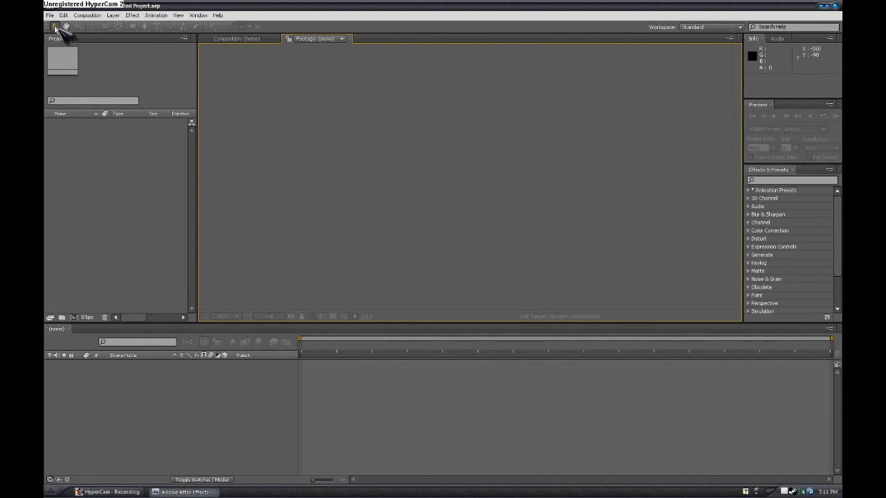
Import funny-1.gif as a single file and open it in the footage viewer.
{"action": "left_click", "coordinate": [51, 15]}
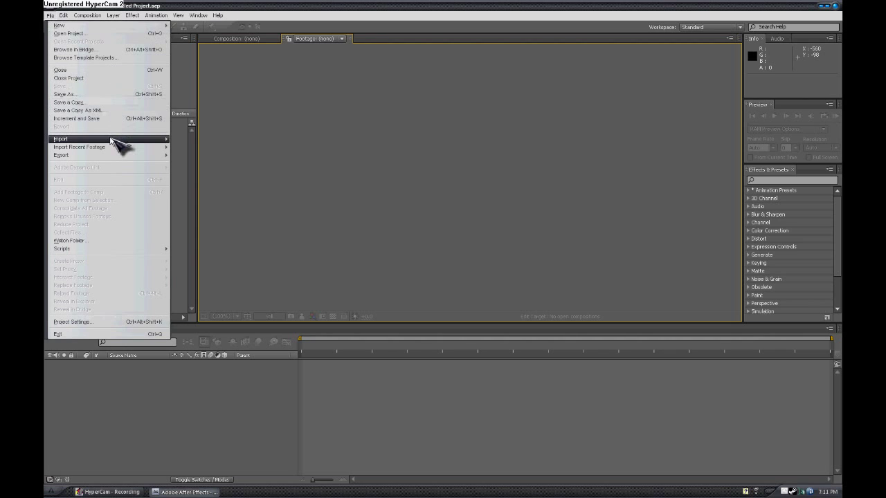
{"action": "mouse_move", "coordinate": [110, 137]}
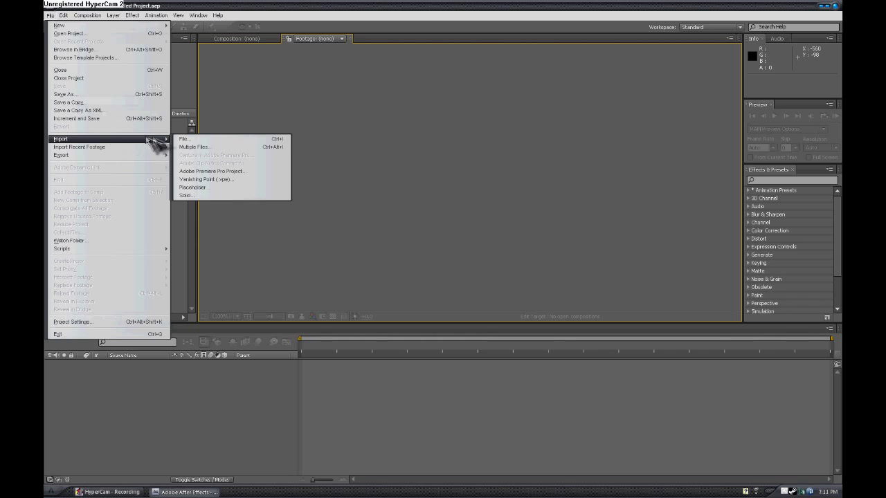
{"action": "left_click", "coordinate": [201, 139]}
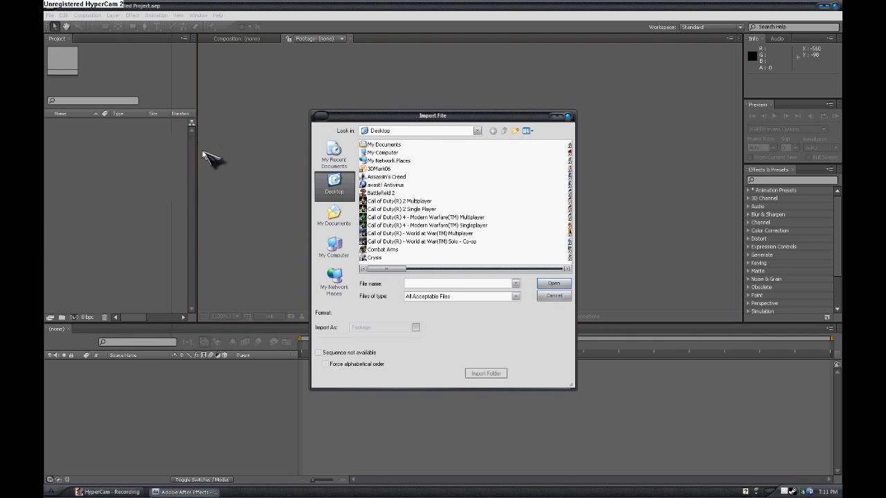
{"action": "type", "text": "fun"}
{"action": "key", "text": "Down"}
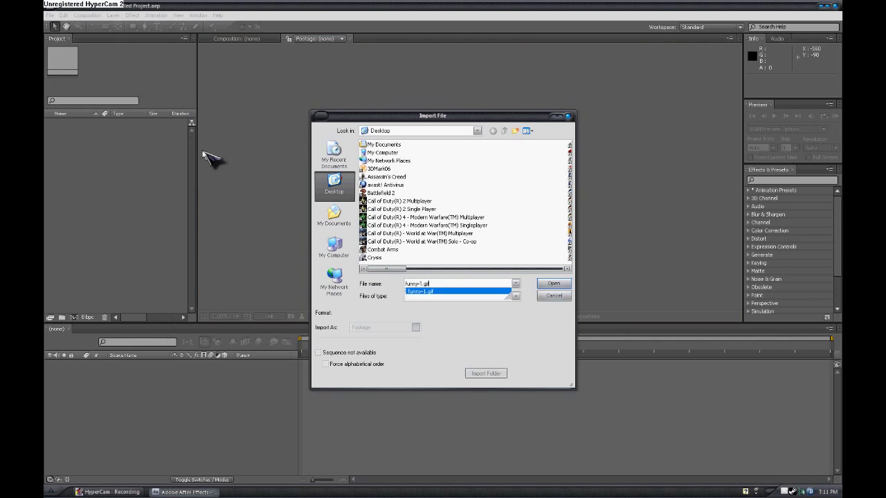
{"action": "key", "text": "Return"}
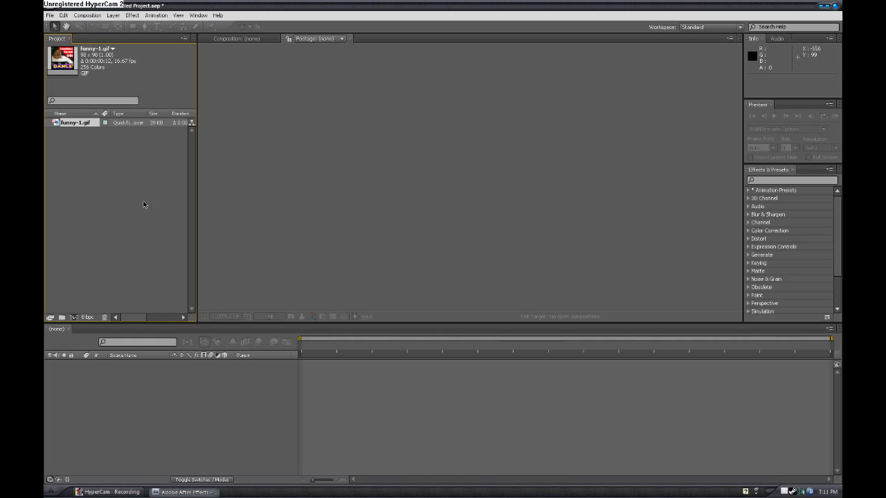
{"action": "double_click", "coordinate": [68, 65]}
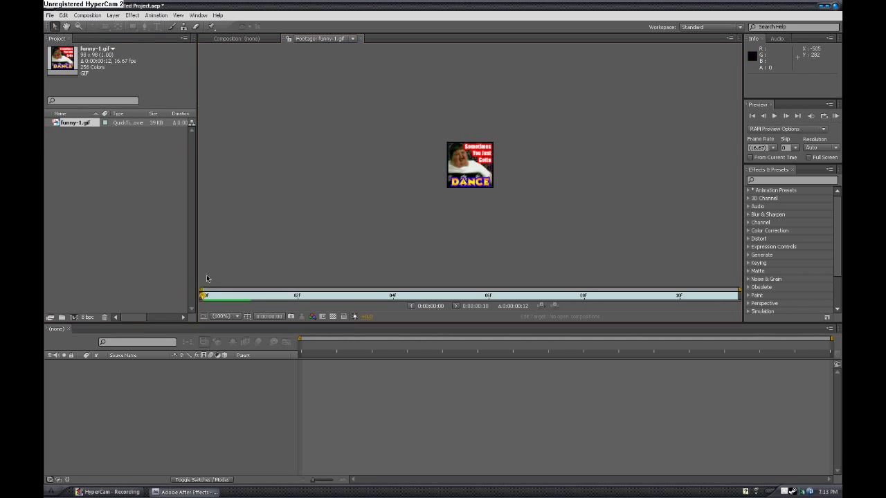
Export the footage as an image sequence in TGA format at 30 fps.
{"action": "left_click", "coordinate": [50, 16]}
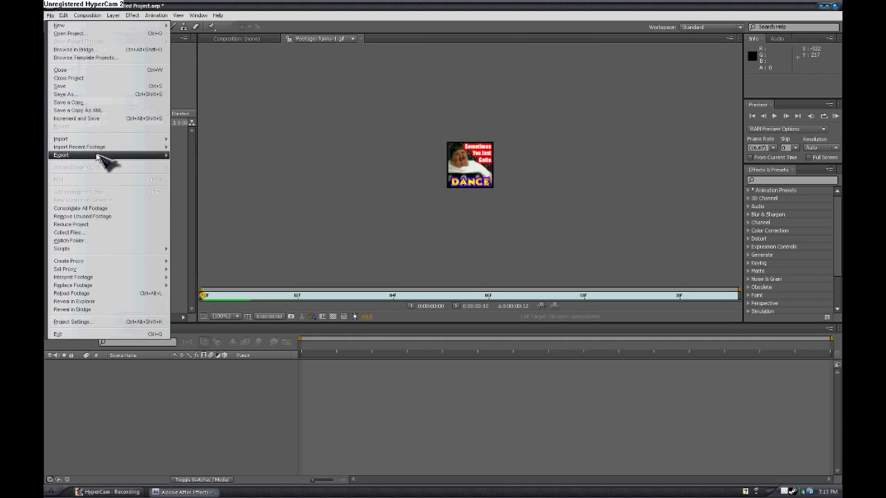
{"action": "mouse_move", "coordinate": [105, 157]}
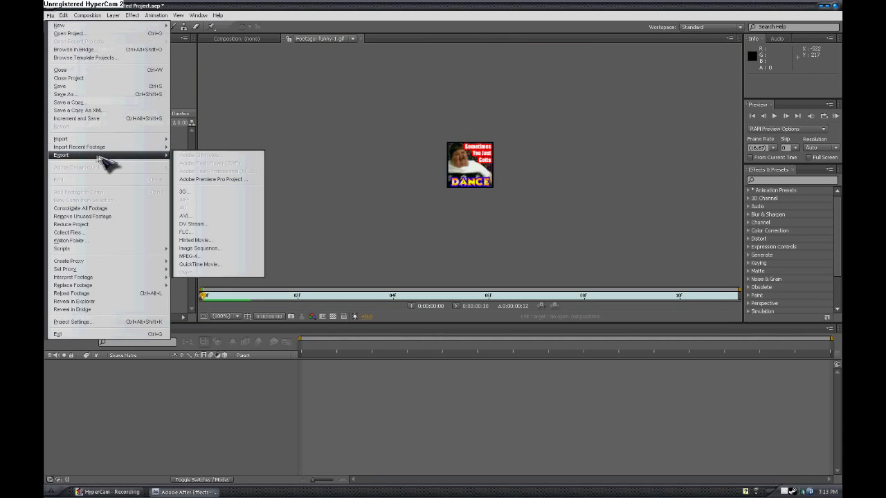
{"action": "left_click", "coordinate": [220, 250]}
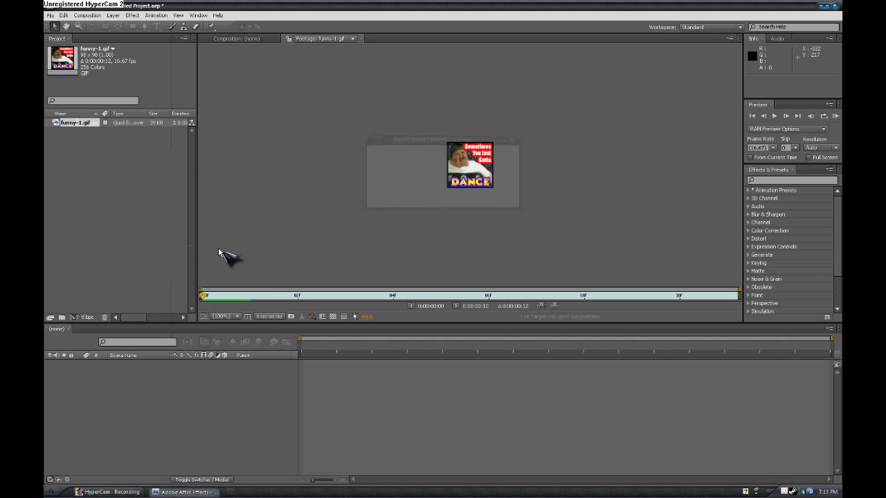
{"action": "left_click", "coordinate": [453, 157]}
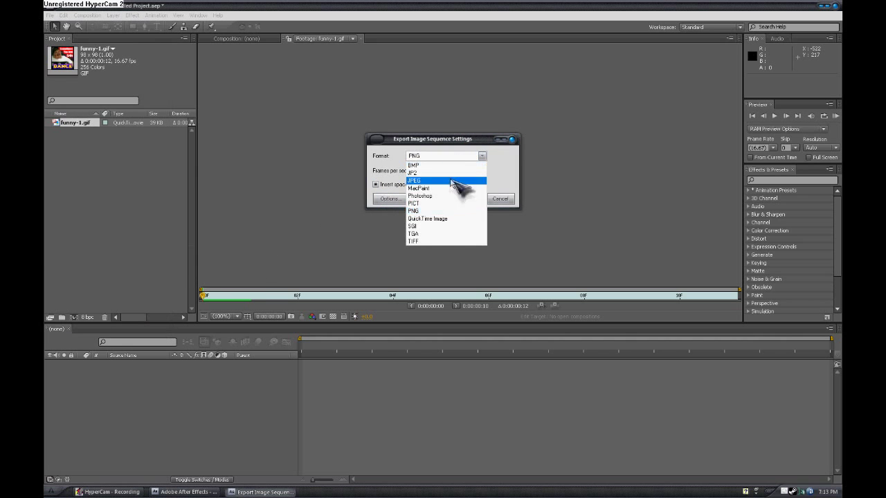
{"action": "left_click", "coordinate": [447, 233]}
{"action": "left_click", "coordinate": [463, 171]}
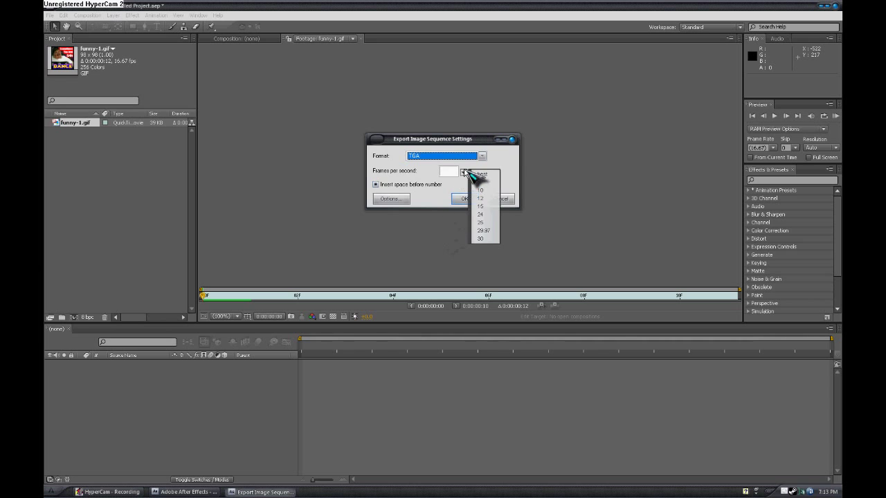
{"action": "left_click", "coordinate": [490, 242]}
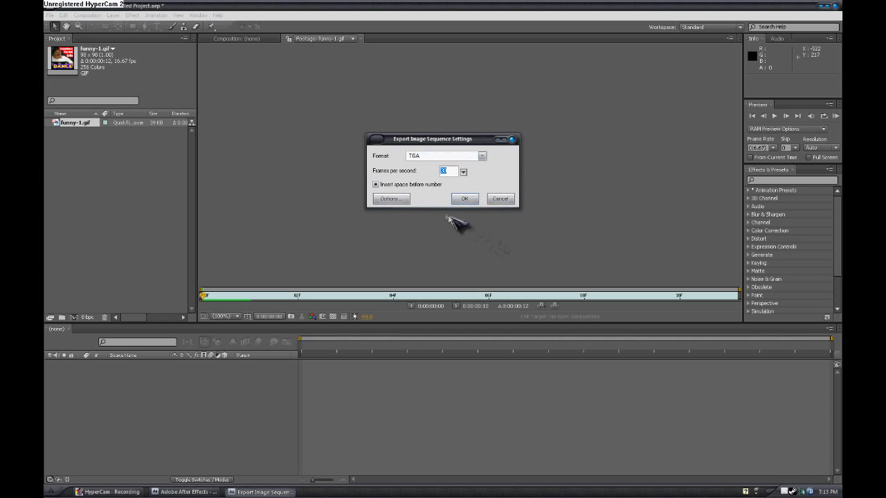
{"action": "left_click", "coordinate": [464, 199]}
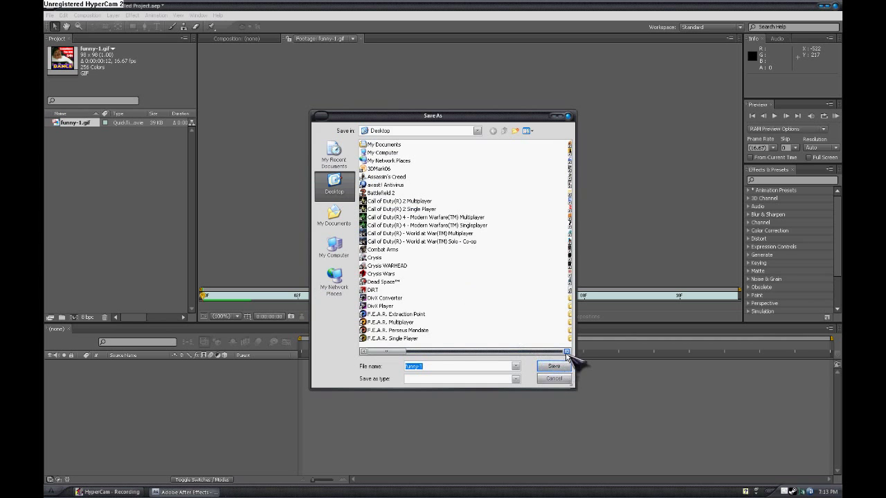
Save the sequence as dance in the gif folder.
{"action": "left_click", "coordinate": [425, 352]}
{"action": "double_click", "coordinate": [373, 331]}
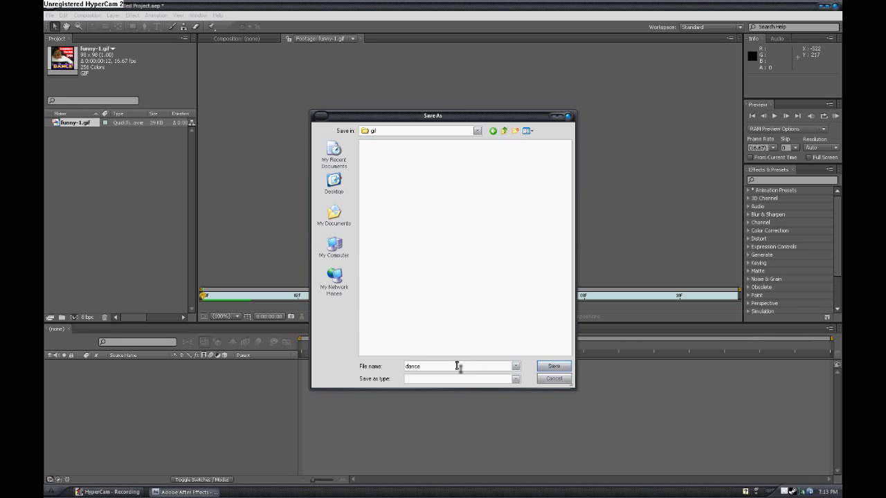
{"action": "left_click", "coordinate": [559, 367]}
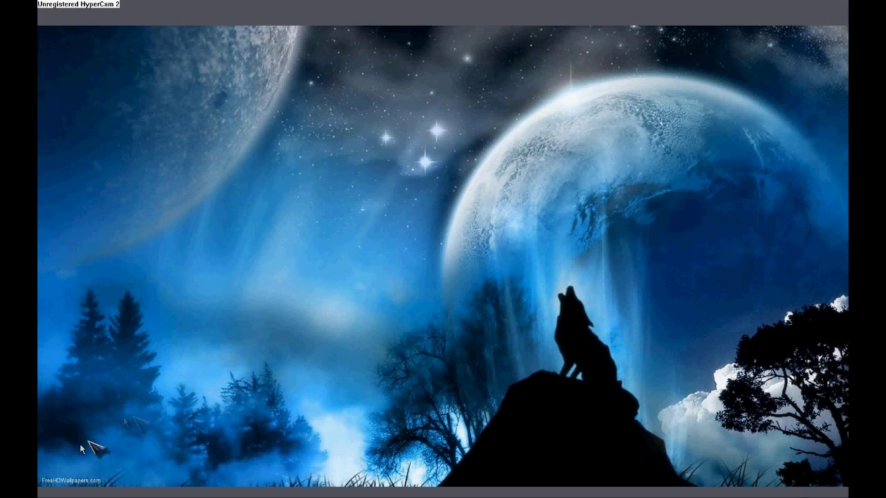
Launch Firefox from the Start menu.
{"action": "left_click", "coordinate": [50, 491]}
{"action": "left_click", "coordinate": [62, 308]}
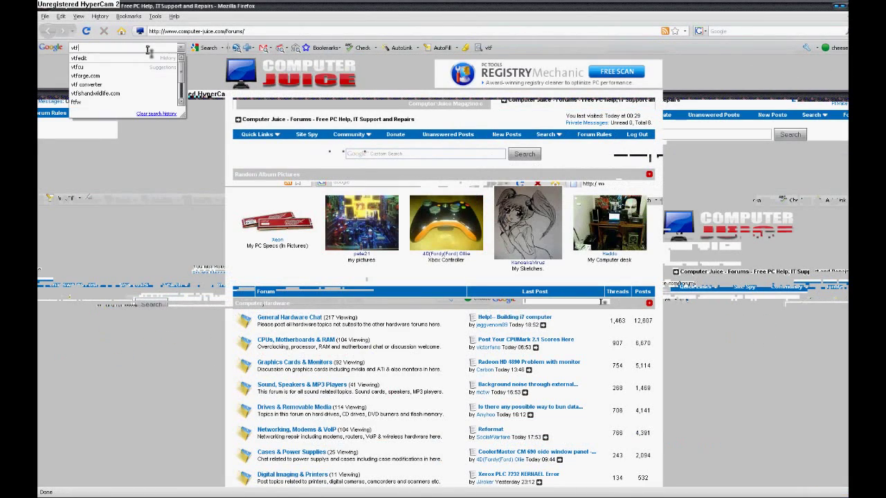
Search vtfedit and save the Nem's Tools VTFEdit installer to the Desktop, replacing the old copy.
{"action": "key", "text": "Down"}
{"action": "key", "text": "Return"}
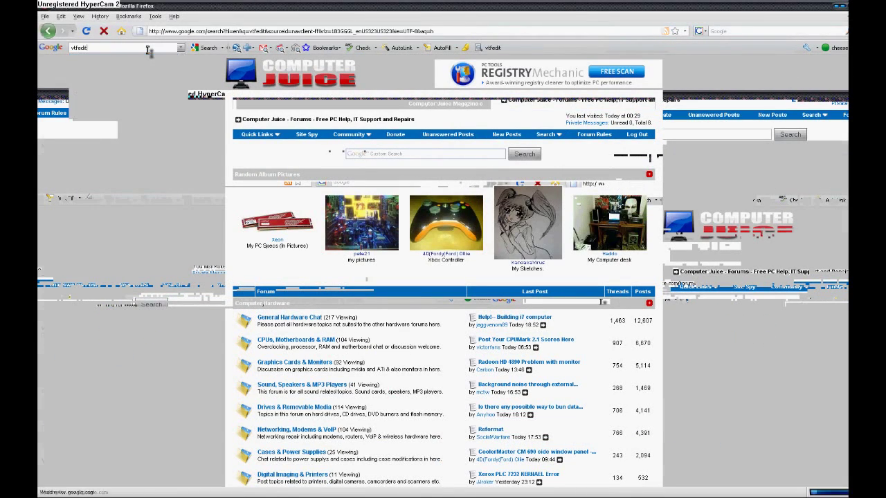
{"action": "left_click", "coordinate": [147, 139]}
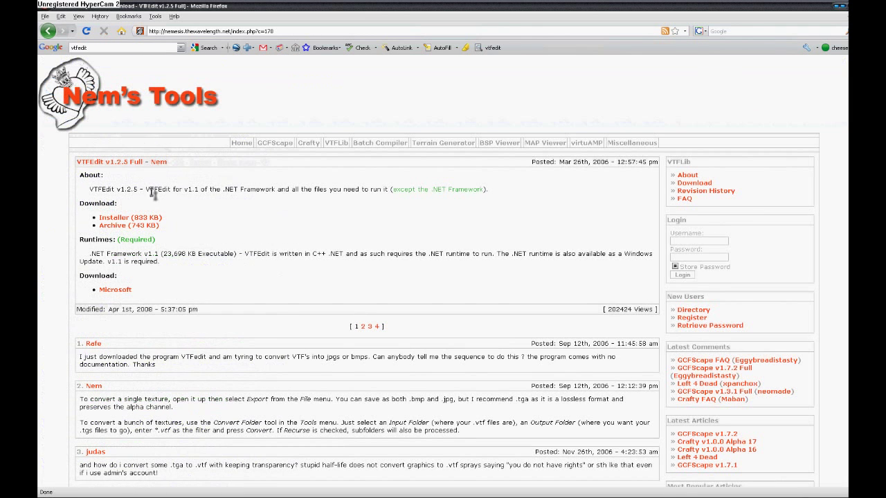
{"action": "left_click", "coordinate": [146, 220]}
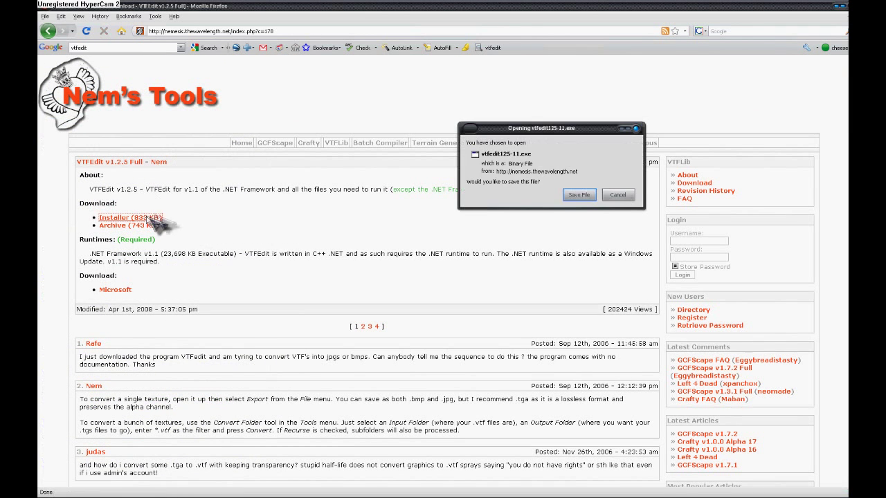
{"action": "left_click", "coordinate": [569, 203]}
{"action": "left_click", "coordinate": [291, 190]}
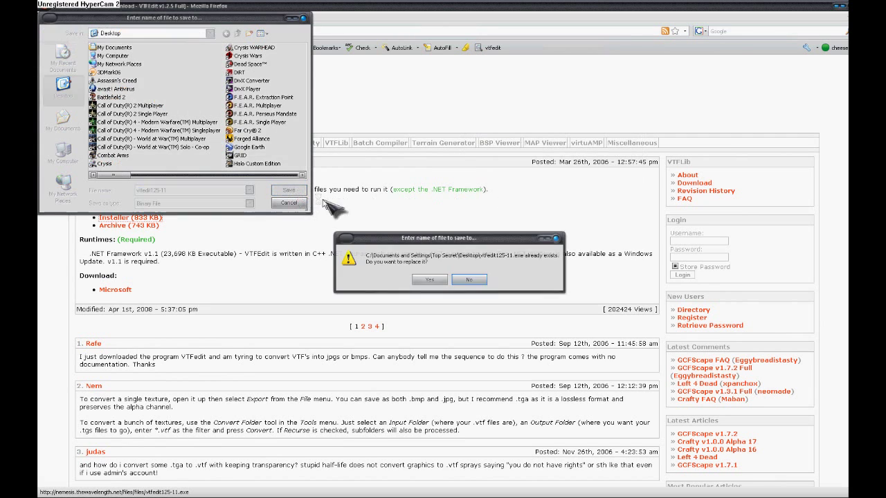
{"action": "left_click", "coordinate": [431, 280]}
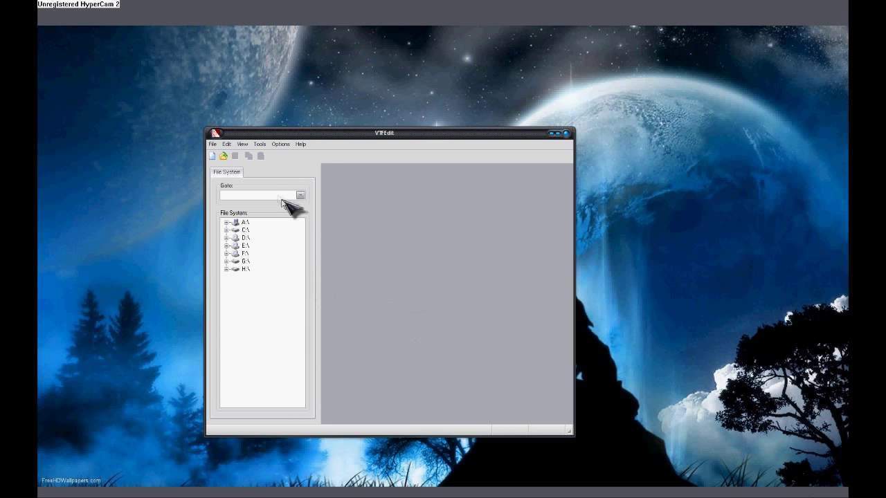
Import the frame files dance 01 through dance 20 into VTFEdit.
{"action": "left_click", "coordinate": [213, 145]}
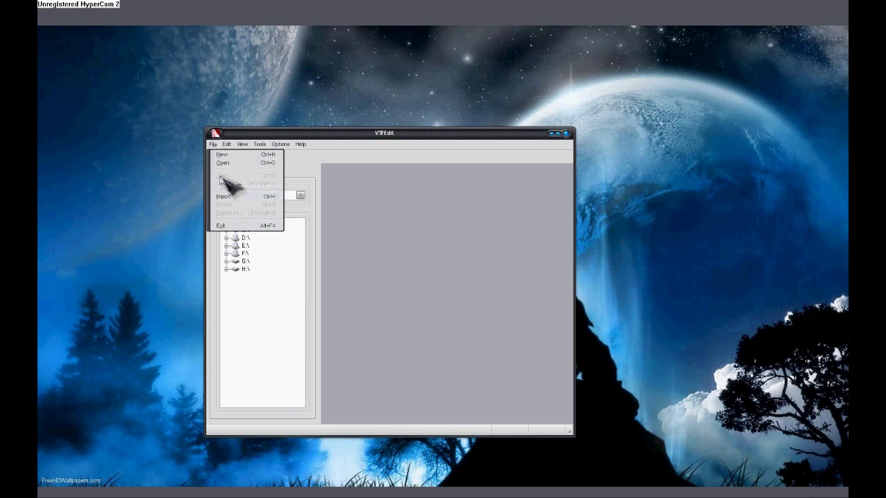
{"action": "left_click", "coordinate": [237, 197]}
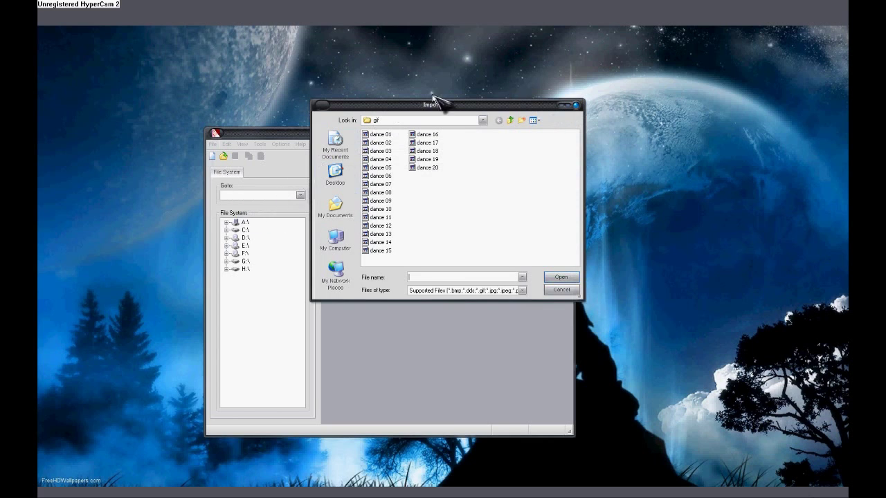
{"action": "left_click_drag", "start_coordinate": [447, 105], "coordinate": [482, 130]}
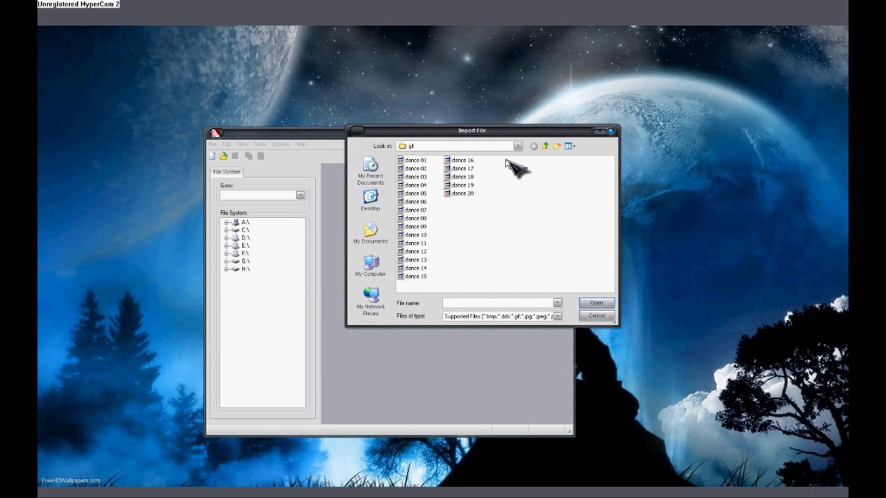
{"action": "left_click_drag", "start_coordinate": [507, 162], "coordinate": [401, 287]}
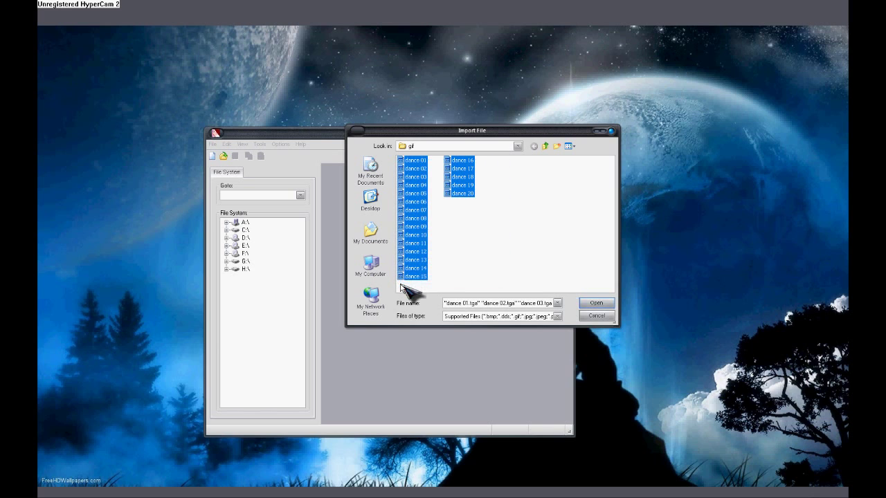
{"action": "left_click", "coordinate": [597, 304]}
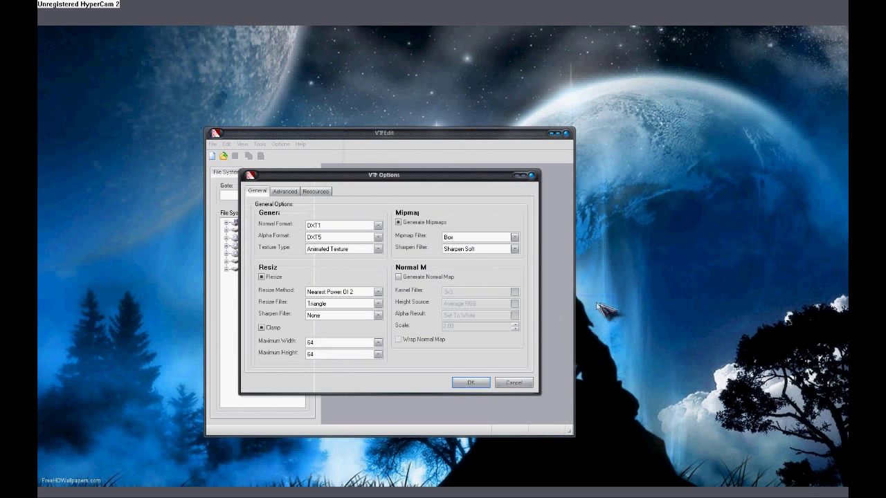
Set maximum width and height to 128, convert, and check the texture's Info.
{"action": "left_click", "coordinate": [378, 342]}
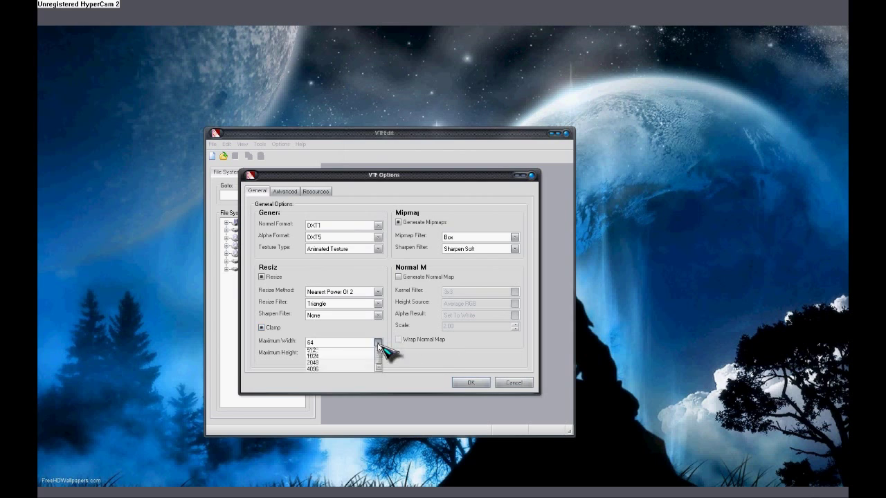
{"action": "left_click", "coordinate": [347, 364]}
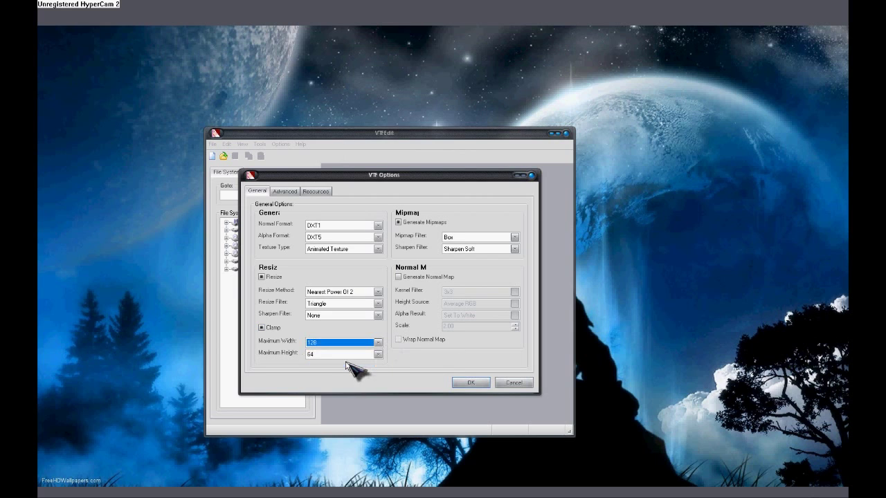
{"action": "left_click", "coordinate": [350, 357]}
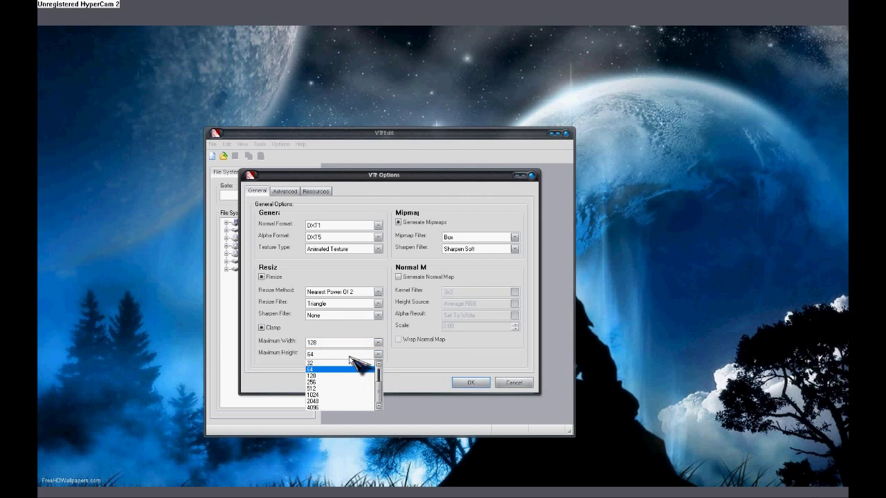
{"action": "left_click", "coordinate": [353, 381]}
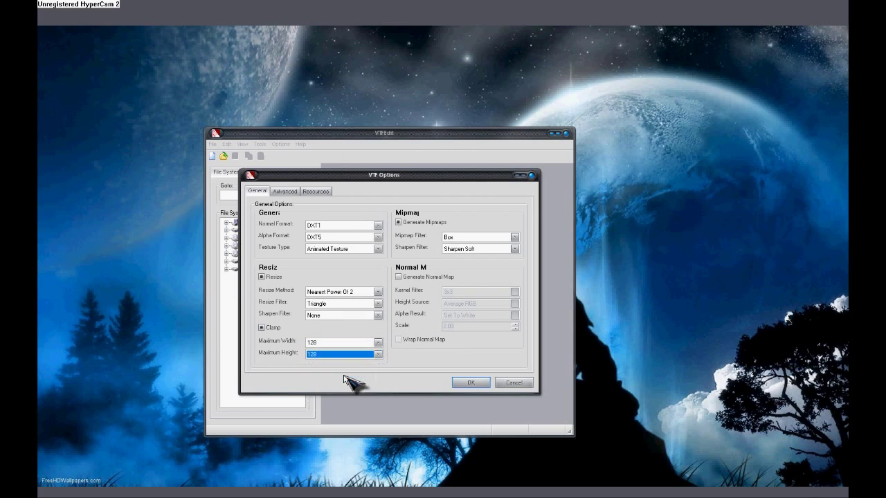
{"action": "left_click", "coordinate": [286, 192]}
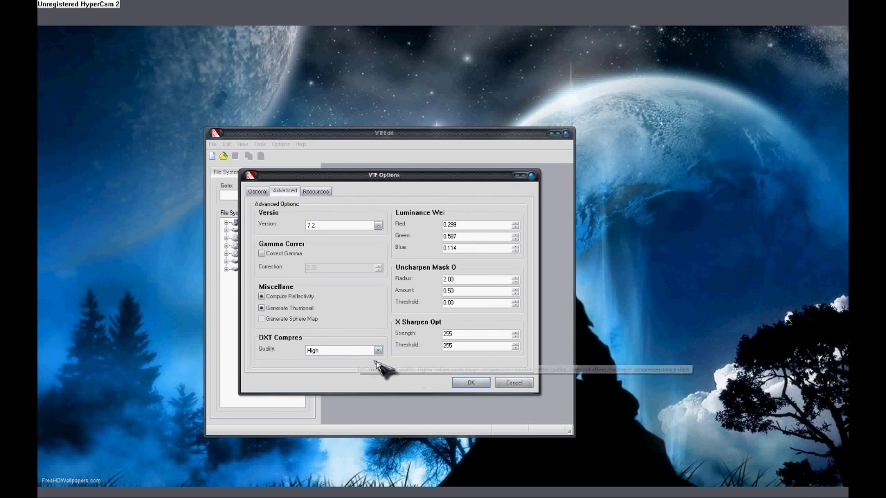
{"action": "left_click", "coordinate": [469, 384]}
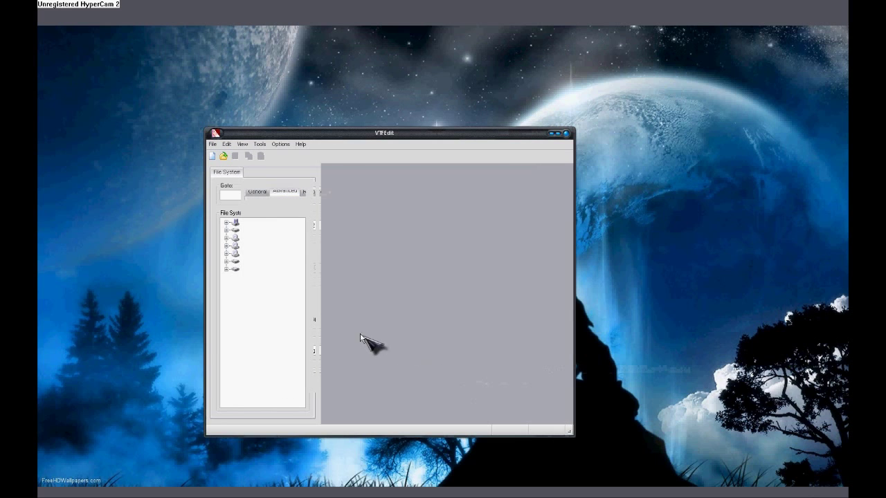
{"action": "left_click", "coordinate": [275, 173]}
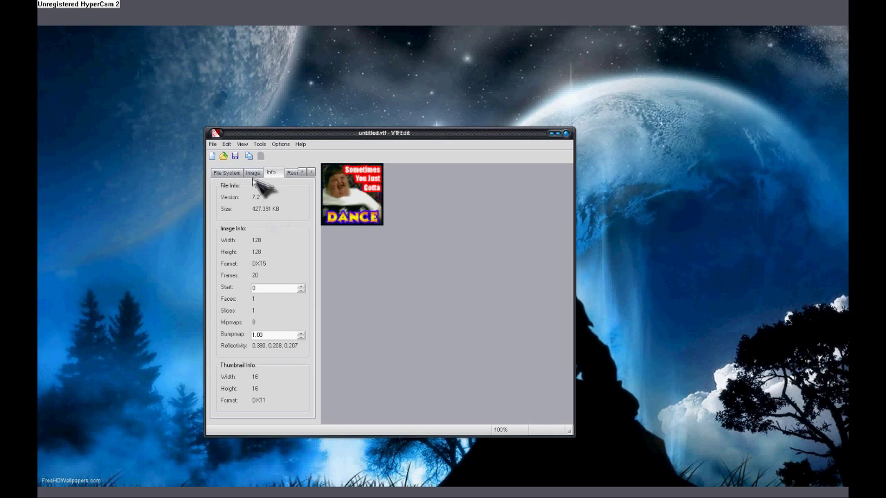
Re-import all 20 dance frames, including dance 01.
{"action": "left_click", "coordinate": [212, 155]}
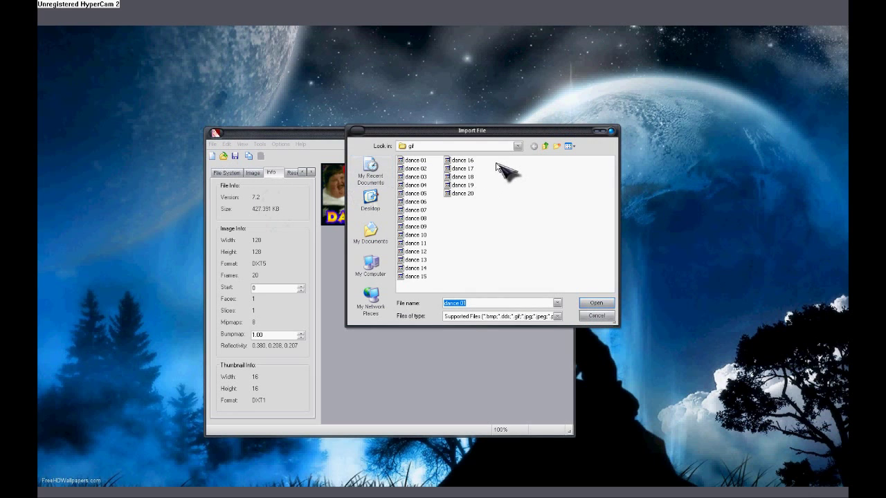
{"action": "left_click_drag", "start_coordinate": [494, 174], "coordinate": [423, 284]}
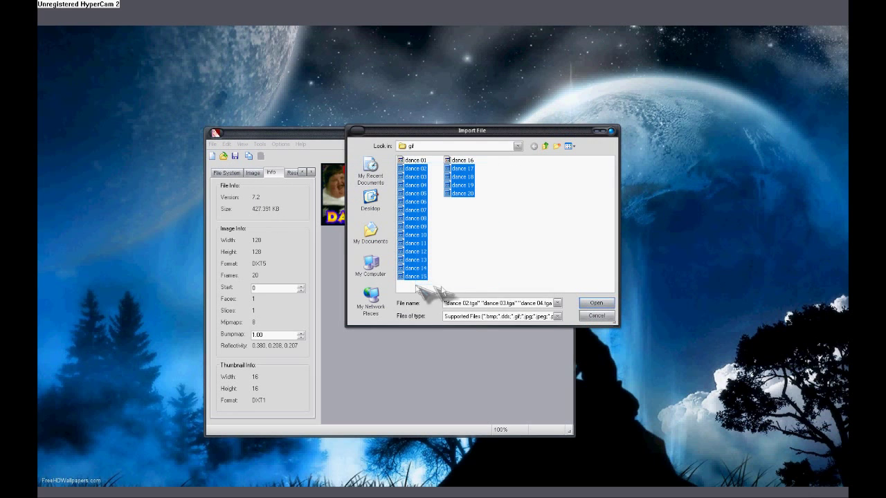
{"action": "left_click_drag", "start_coordinate": [490, 155], "coordinate": [424, 289]}
{"action": "left_click", "coordinate": [594, 304]}
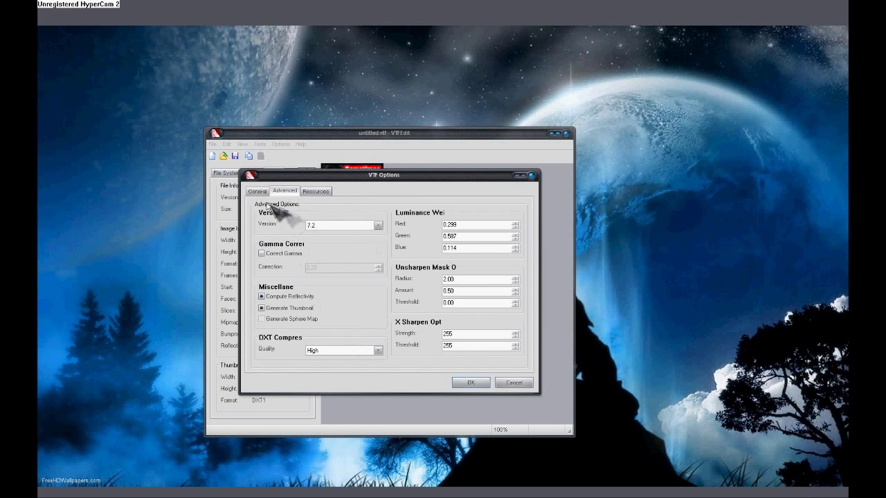
Set maximum width and height to 64, convert, and check the new texture's Info.
{"action": "left_click", "coordinate": [346, 342]}
{"action": "left_click", "coordinate": [349, 363]}
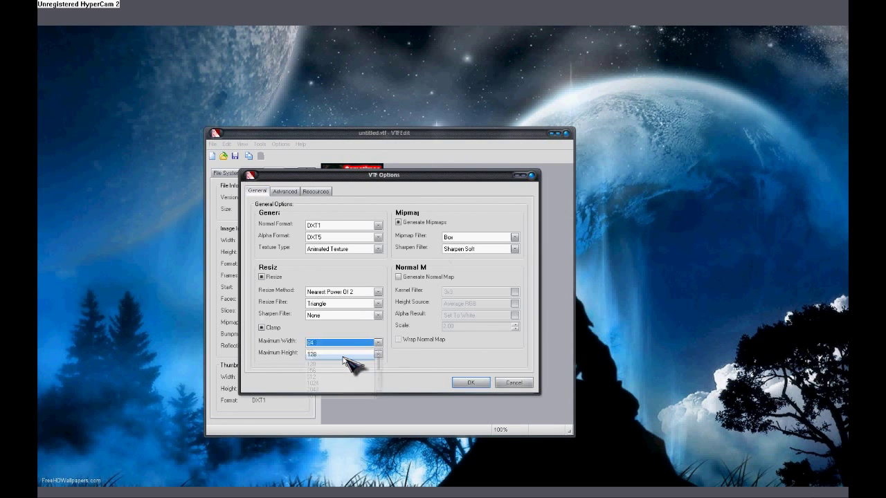
{"action": "left_click", "coordinate": [346, 354]}
{"action": "scroll", "coordinate": [348, 366], "scroll_direction": "up", "scroll_amount": 2}
{"action": "left_click", "coordinate": [346, 375]}
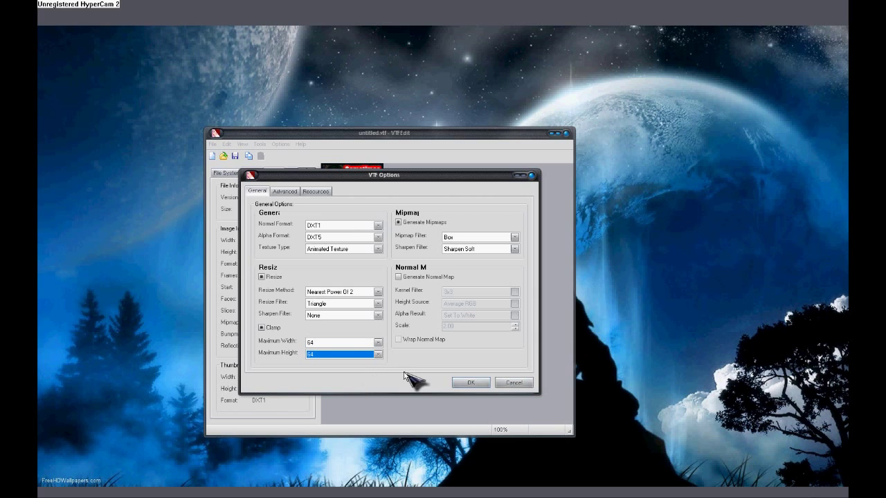
{"action": "left_click", "coordinate": [378, 343]}
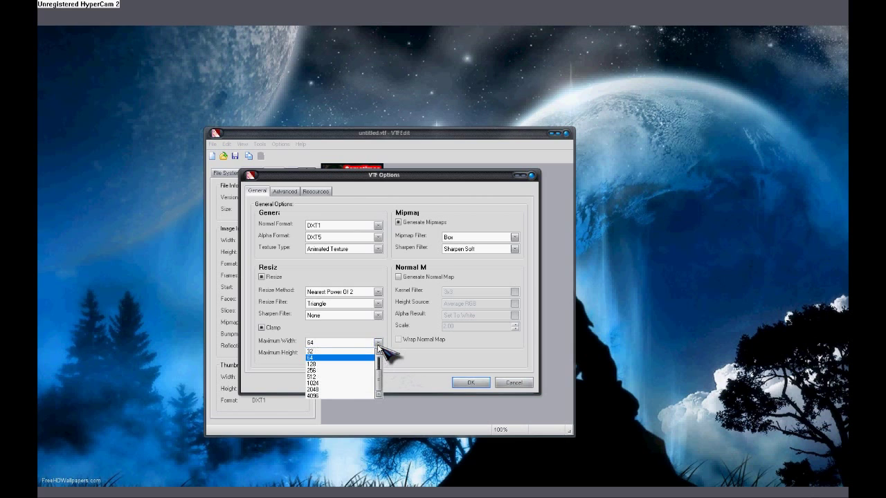
{"action": "left_click", "coordinate": [378, 343]}
{"action": "left_click", "coordinate": [378, 342]}
{"action": "left_click", "coordinate": [378, 343]}
{"action": "left_click", "coordinate": [378, 343]}
{"action": "left_click", "coordinate": [378, 344]}
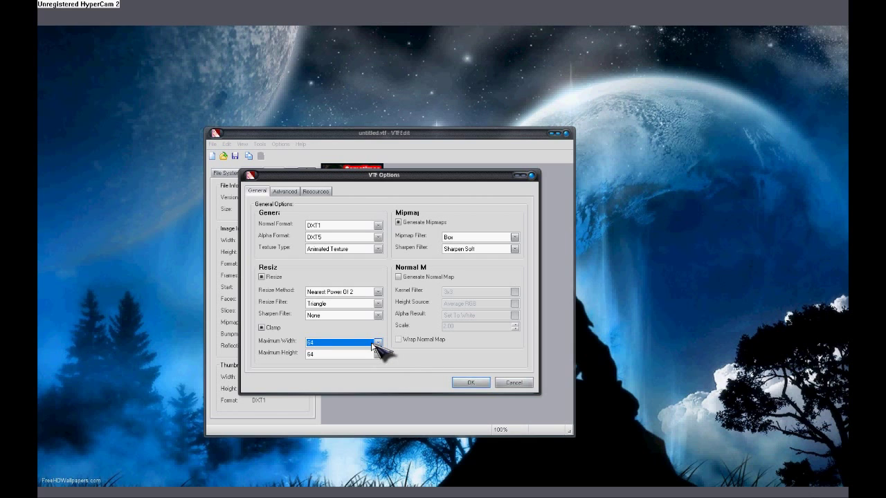
{"action": "left_click", "coordinate": [470, 383]}
{"action": "left_click", "coordinate": [270, 173]}
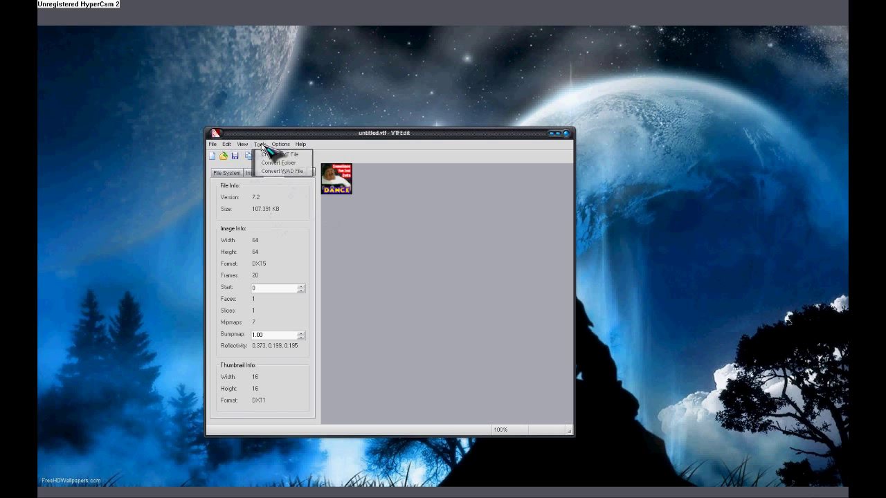
Save the texture as dance.vtf with an auto-created VMT, then exit VTFEdit.
{"action": "left_click", "coordinate": [281, 144]}
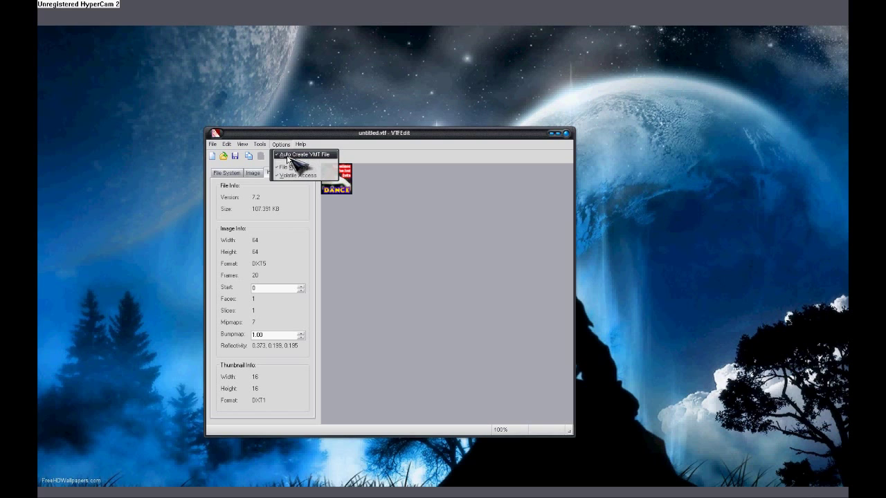
{"action": "left_click", "coordinate": [236, 157]}
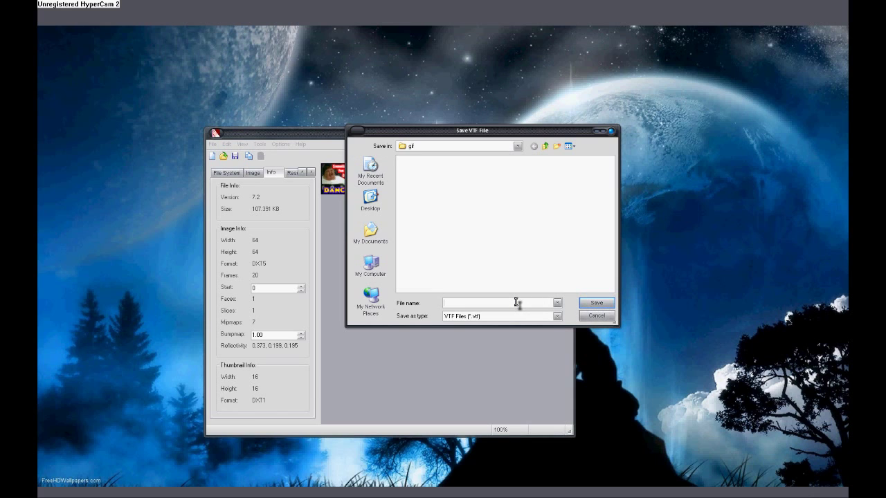
{"action": "type", "text": "dance"}
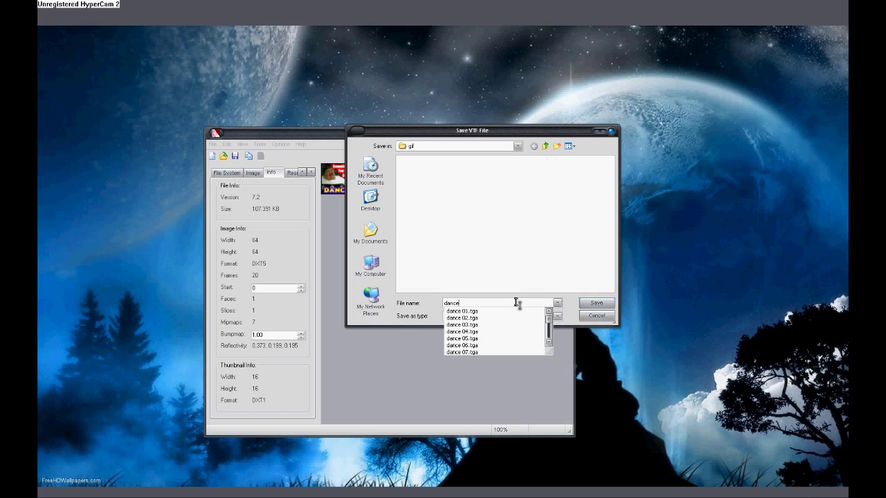
{"action": "key", "text": "Return"}
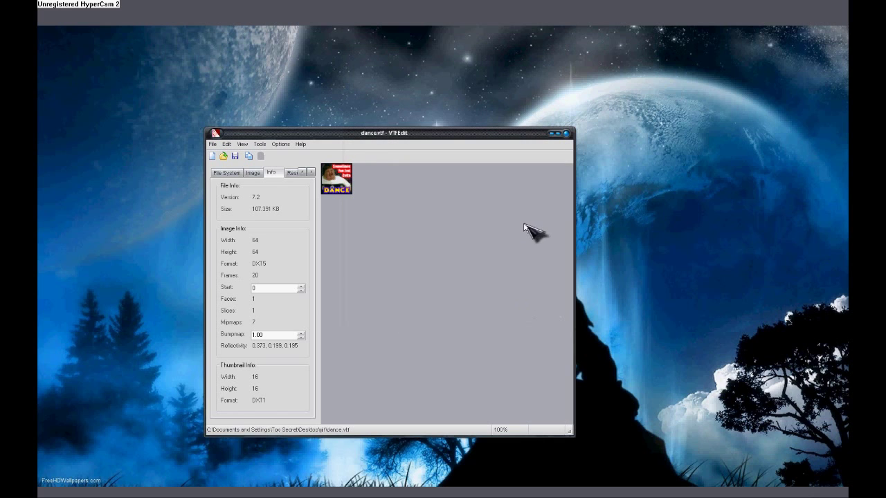
{"action": "left_click", "coordinate": [571, 137]}
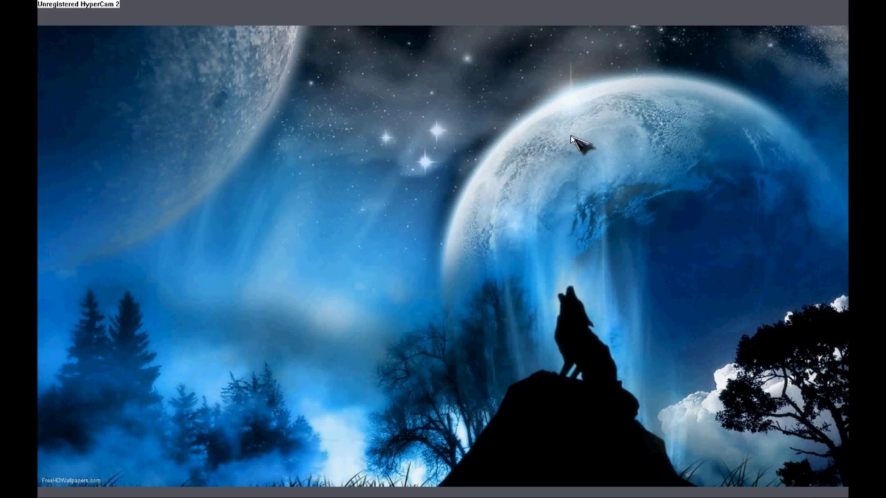
Select the dance .vmt material and dance .vtf texture in the gif folder and copy them.
{"action": "key", "text": "alt+Tab"}
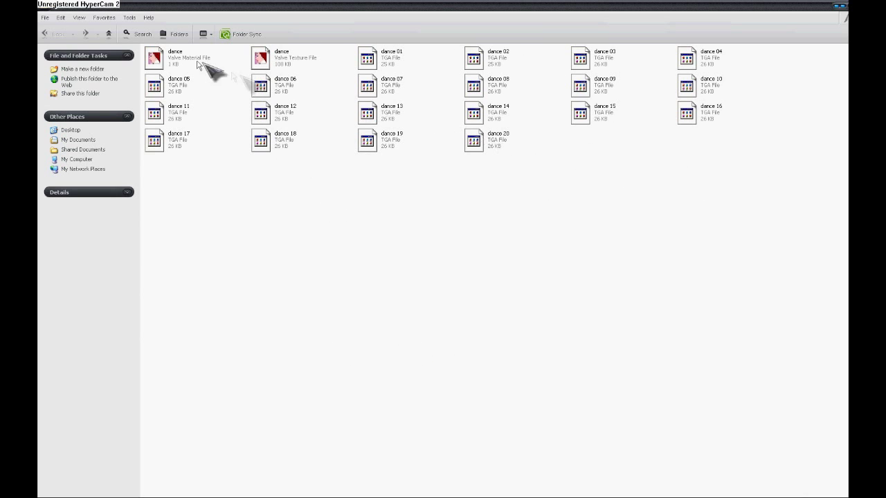
{"action": "left_click", "coordinate": [170, 61]}
{"action": "left_click", "coordinate": [260, 60]}
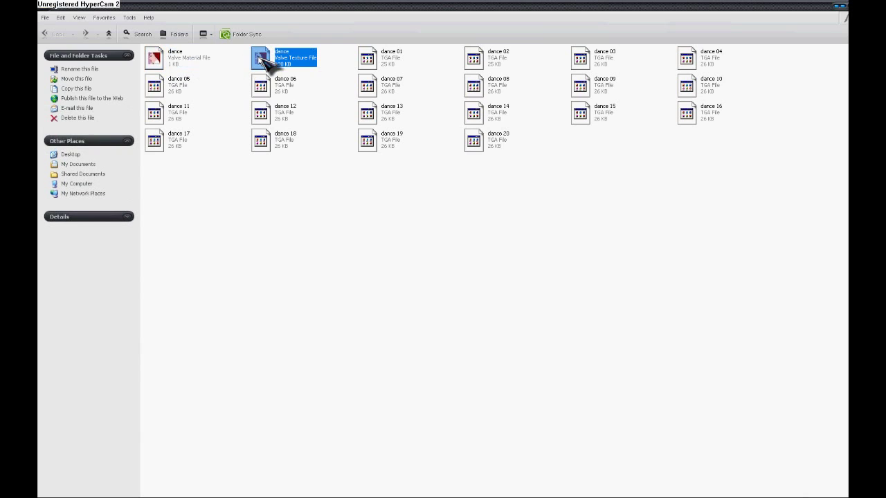
{"action": "left_click", "coordinate": [204, 61]}
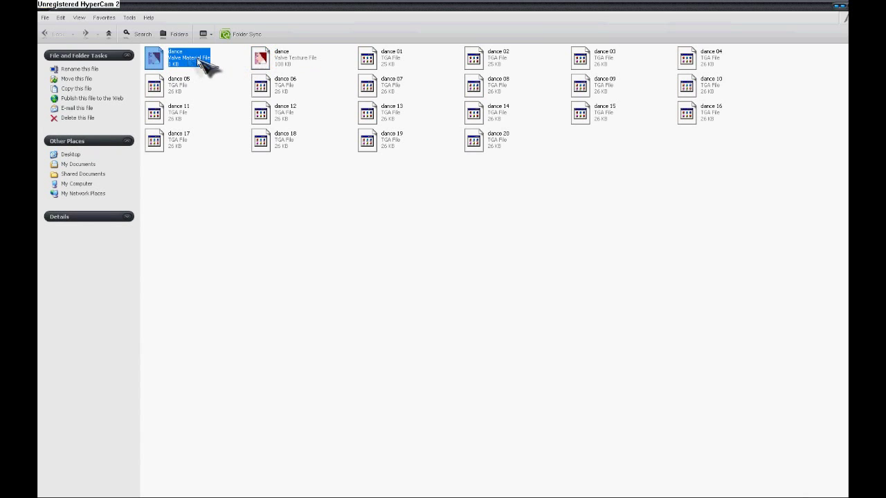
{"action": "left_click_drag", "start_coordinate": [332, 61], "coordinate": [195, 70]}
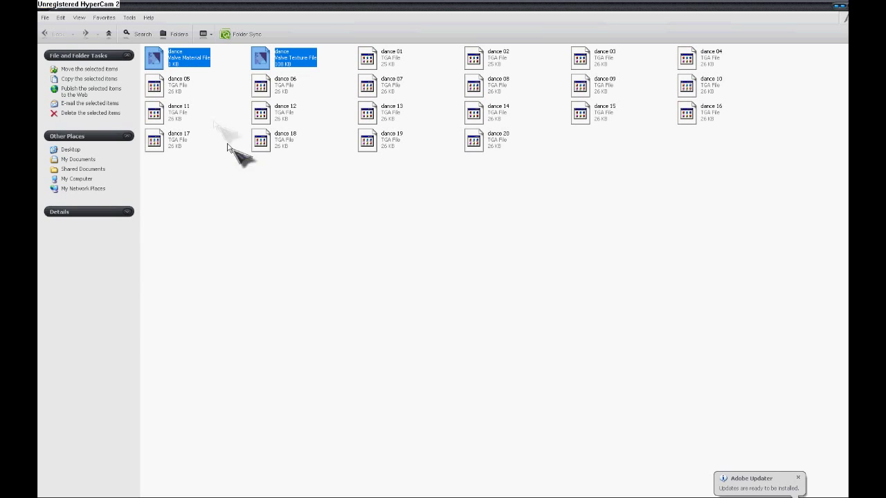
{"action": "right_click", "coordinate": [200, 64]}
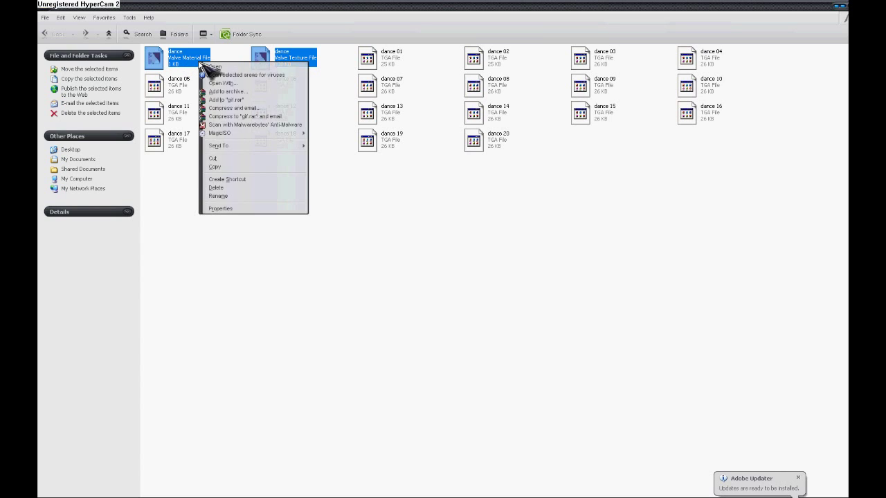
{"action": "left_click", "coordinate": [242, 168]}
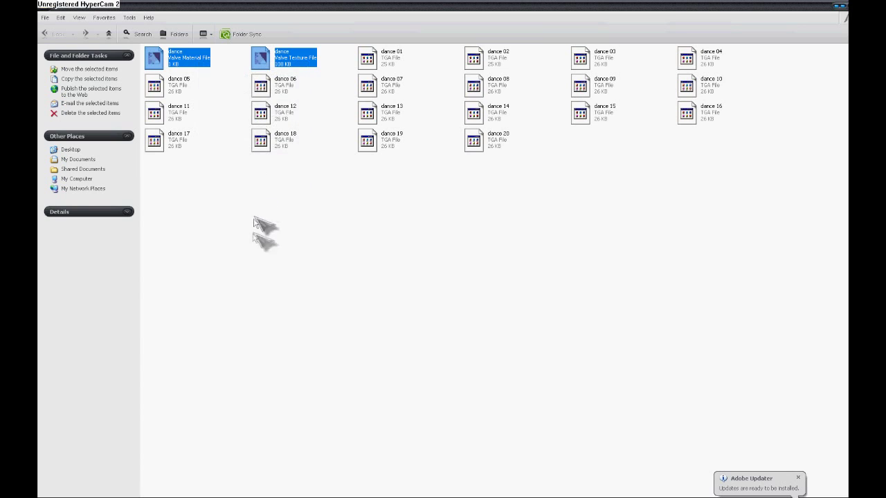
Browse from My Computer through Local Disk (C:) and Program Files into the Steam folder.
{"action": "left_click", "coordinate": [49, 484]}
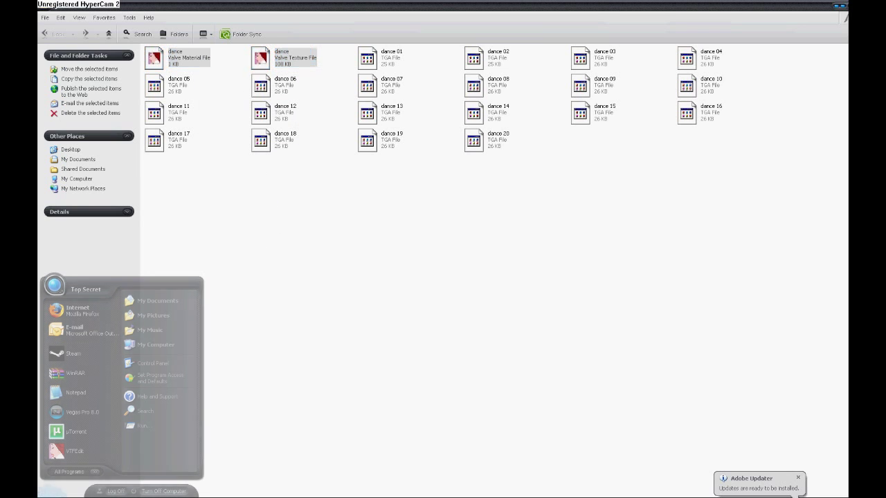
{"action": "left_click", "coordinate": [173, 349]}
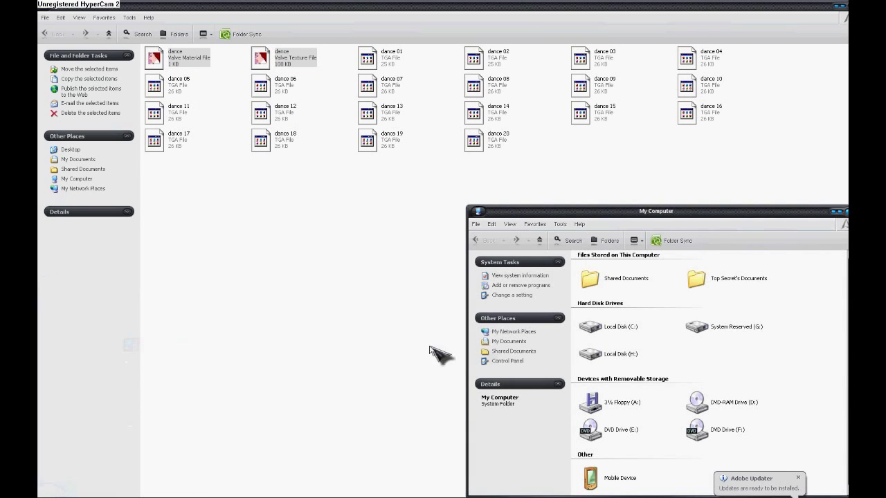
{"action": "double_click", "coordinate": [599, 331]}
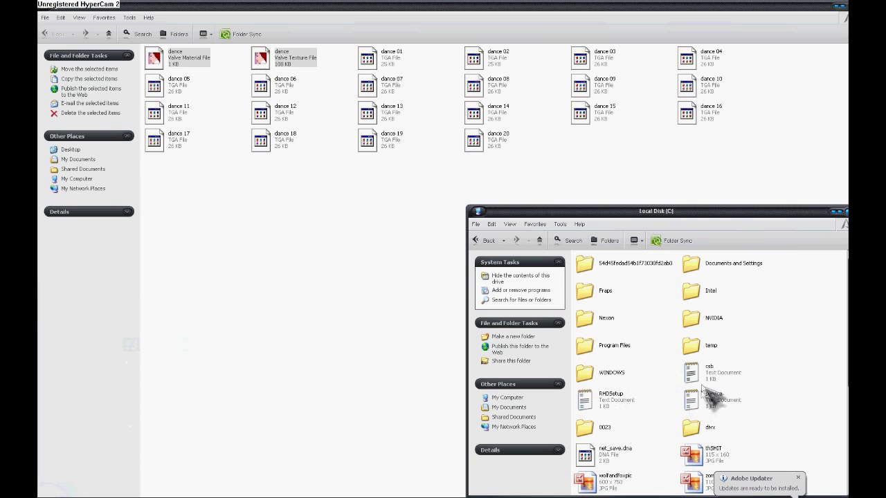
{"action": "double_click", "coordinate": [623, 349]}
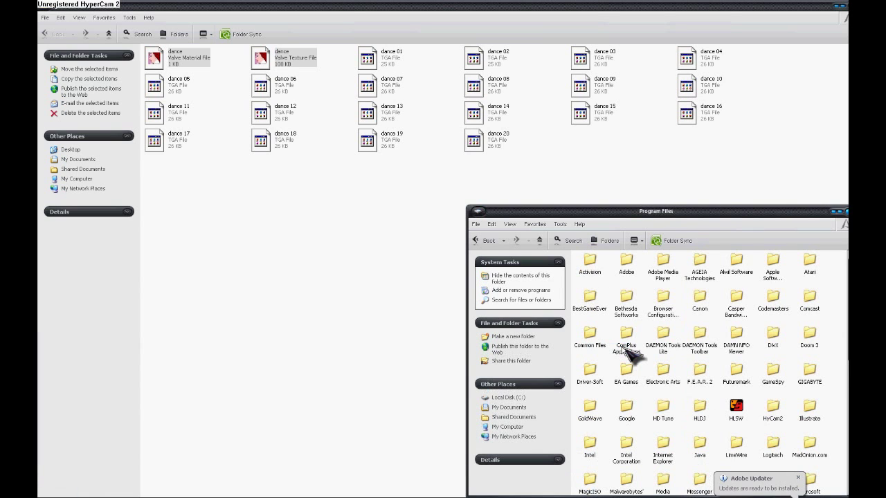
{"action": "scroll", "coordinate": [629, 333], "scroll_direction": "down", "scroll_amount": 5}
{"action": "key", "text": "s"}
{"action": "key", "text": "s"}
{"action": "key", "text": "s"}
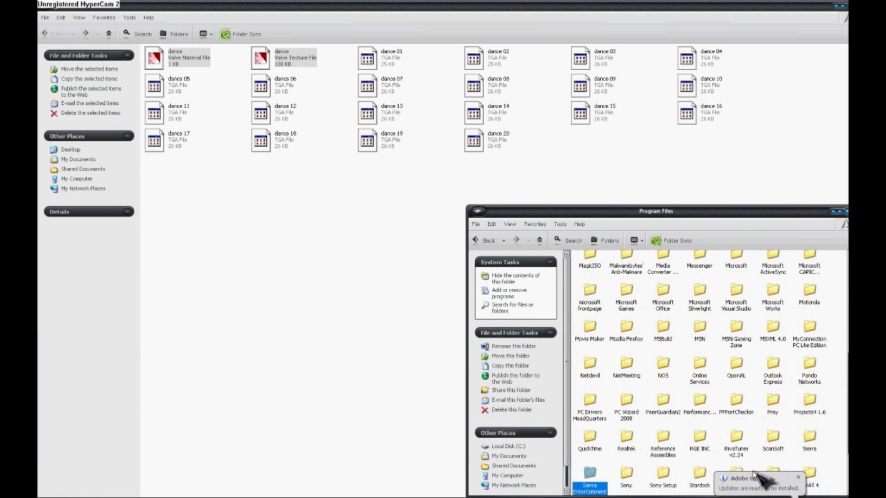
{"action": "left_click", "coordinate": [762, 478]}
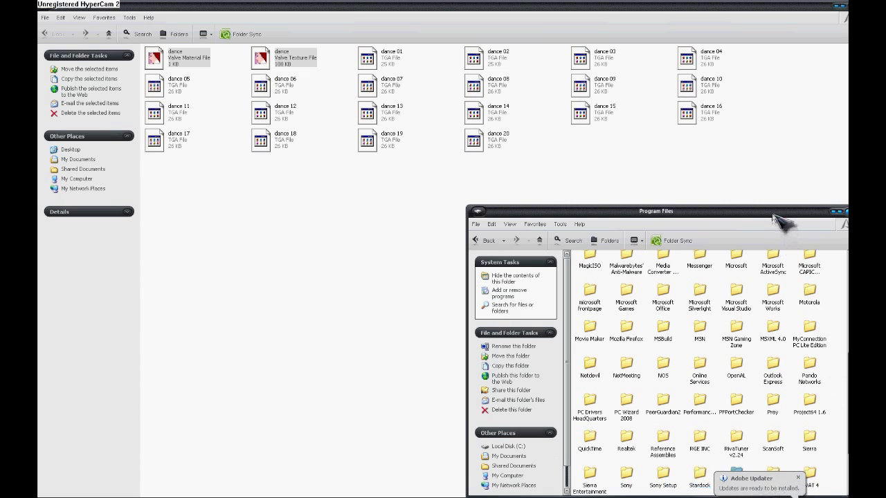
{"action": "left_click_drag", "start_coordinate": [776, 219], "coordinate": [702, 176]}
{"action": "double_click", "coordinate": [670, 439]}
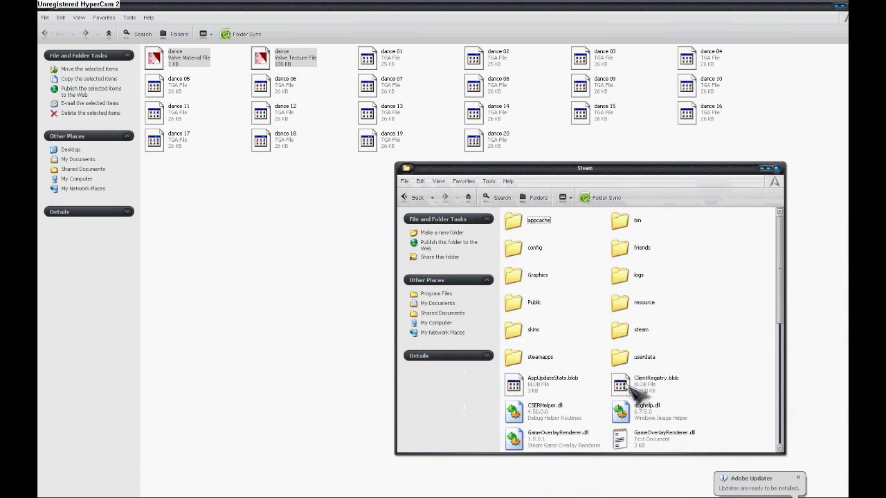
{"action": "mouse_move", "coordinate": [544, 361]}
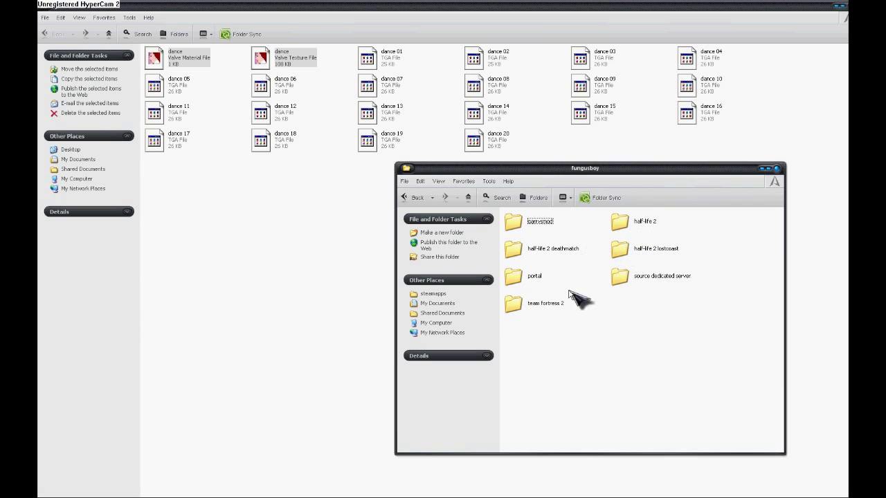
Navigate into half-life 2 deathmatch\hl2mp\materials\VGUI\logos.
{"action": "double_click", "coordinate": [554, 248]}
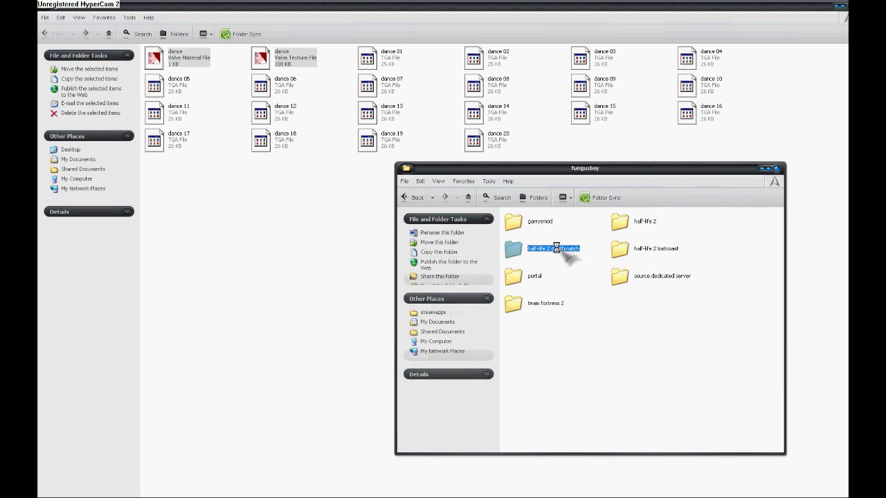
{"action": "double_click", "coordinate": [631, 247]}
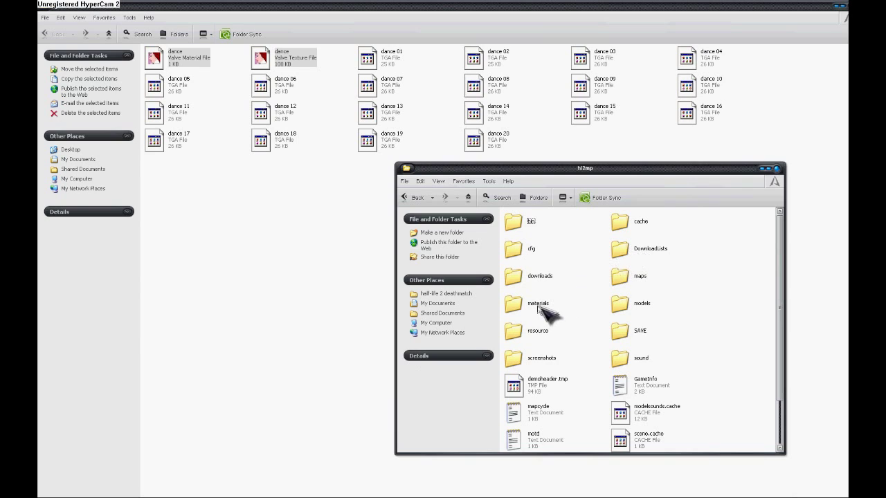
{"action": "double_click", "coordinate": [539, 304]}
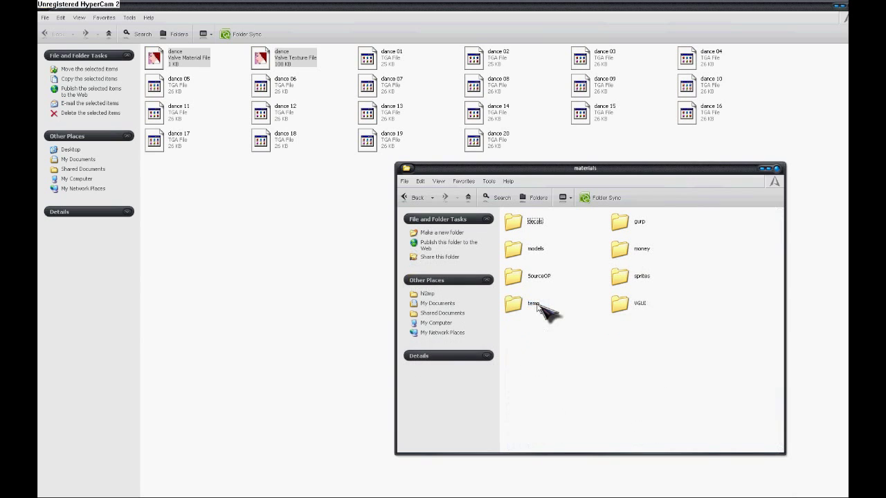
{"action": "double_click", "coordinate": [627, 309]}
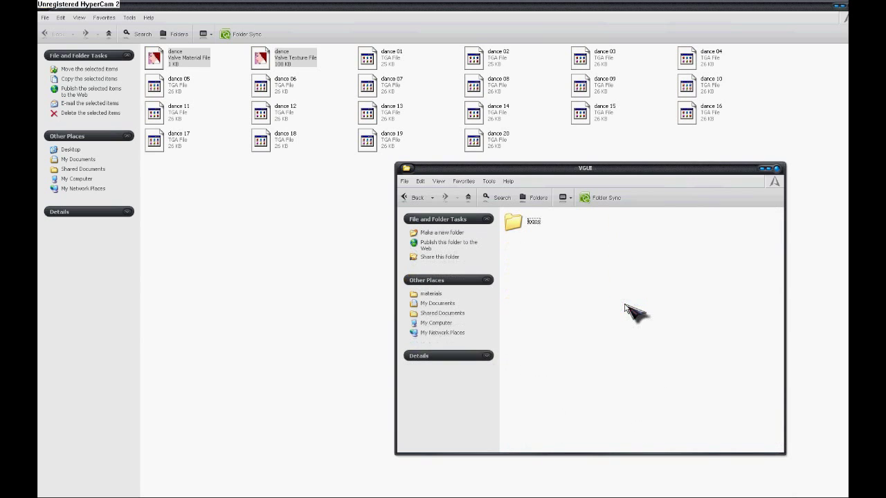
{"action": "left_click", "coordinate": [533, 224]}
{"action": "double_click", "coordinate": [533, 223]}
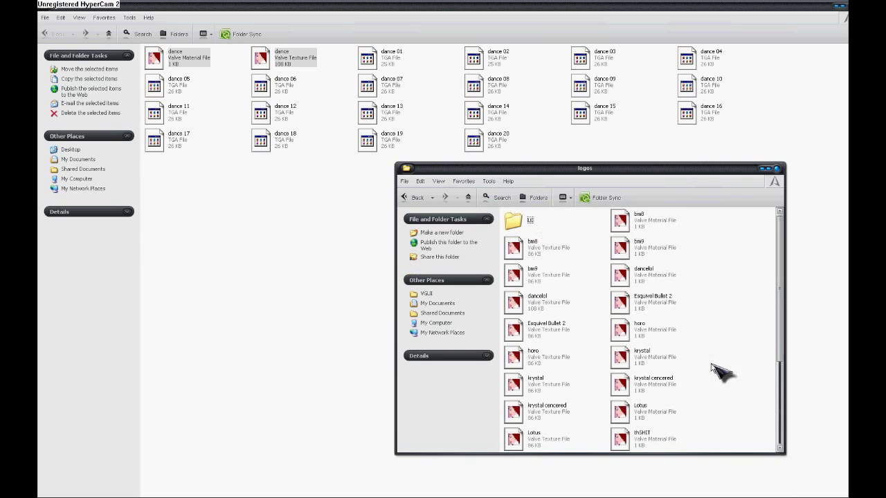
{"action": "scroll", "coordinate": [724, 366], "scroll_direction": "down", "scroll_amount": 5}
{"action": "scroll", "coordinate": [692, 370], "scroll_direction": "up", "scroll_amount": 5}
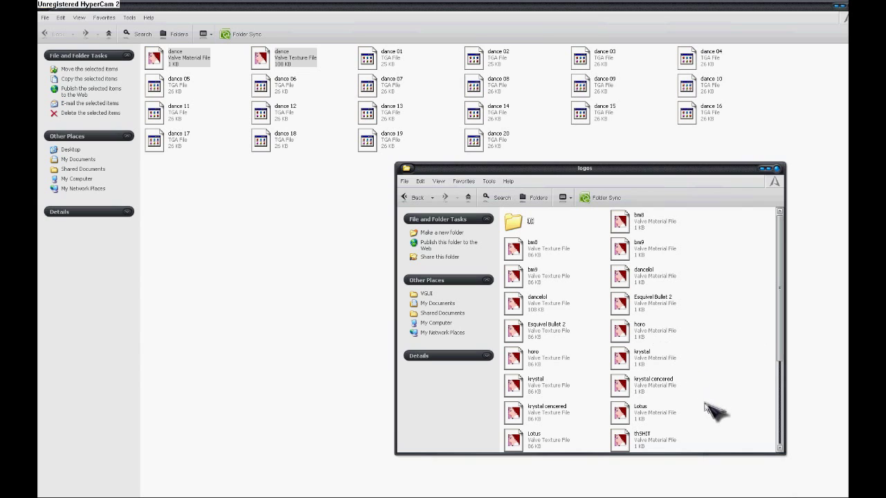
Paste the dance material and texture into the logos folder, then close the windows.
{"action": "key", "text": "ctrl+v"}
{"action": "key", "text": "End"}
{"action": "type", "text": "lol"}
{"action": "key", "text": "Return"}
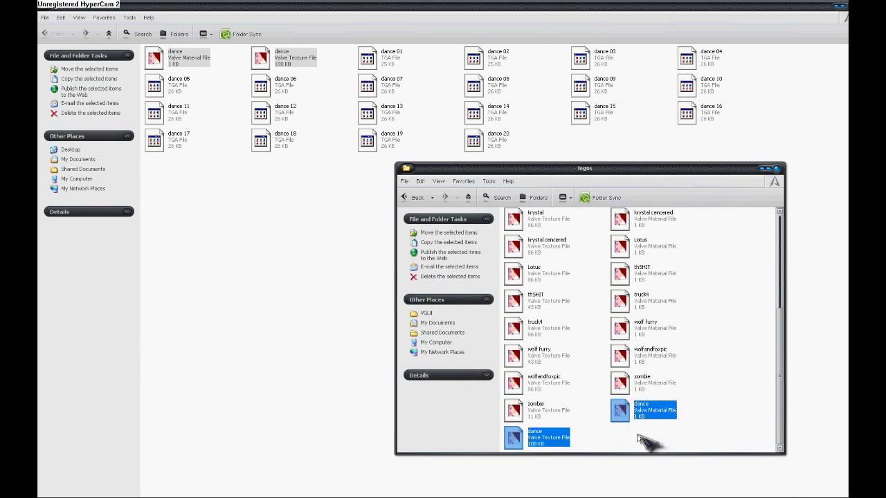
{"action": "left_click", "coordinate": [778, 168]}
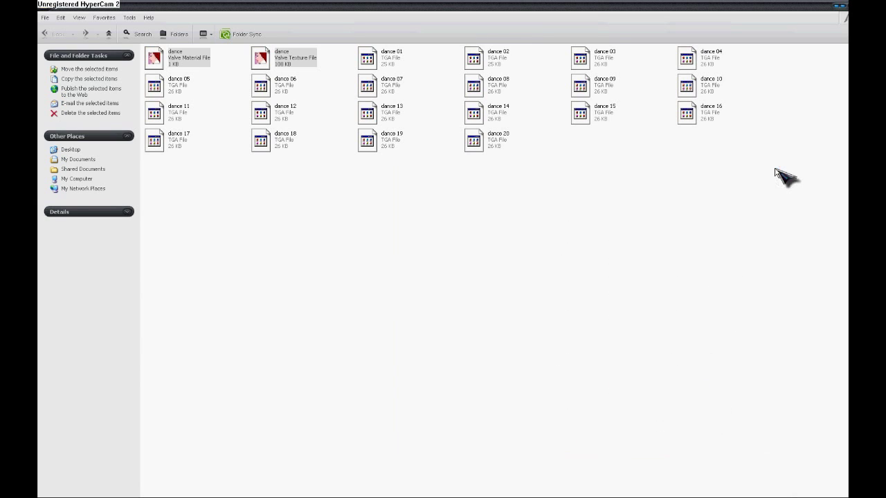
{"action": "key", "text": "alt+F4"}
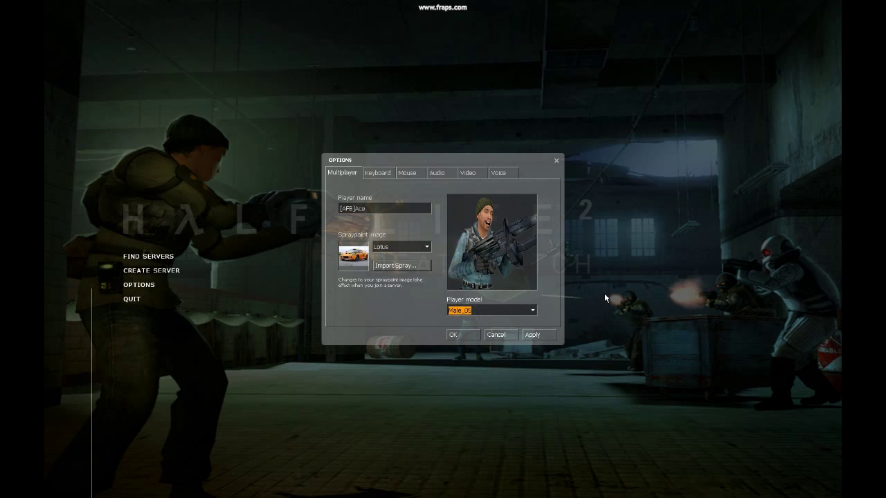
Pick dance from the Spraypaint image list in Multiplayer options and confirm with OK.
{"action": "left_click", "coordinate": [404, 250]}
{"action": "left_click_drag", "start_coordinate": [427, 284], "coordinate": [427, 269]}
{"action": "scroll", "coordinate": [428, 270], "scroll_direction": "up", "scroll_amount": 5}
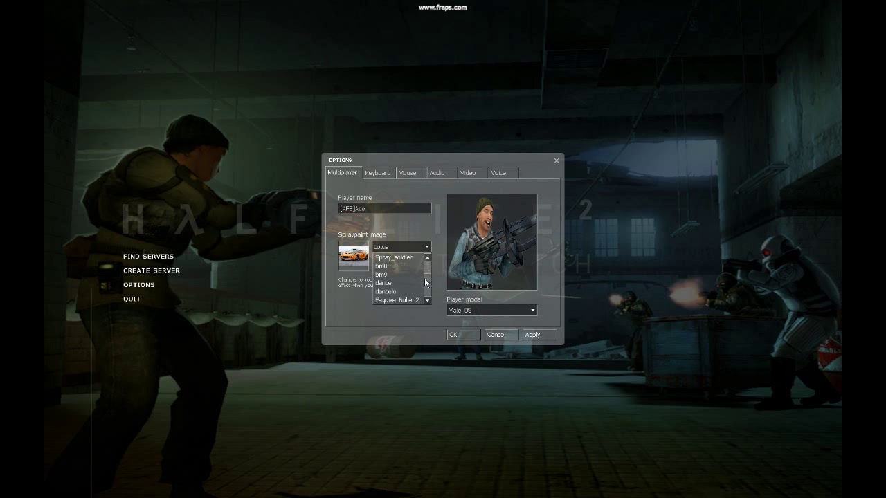
{"action": "left_click", "coordinate": [405, 266]}
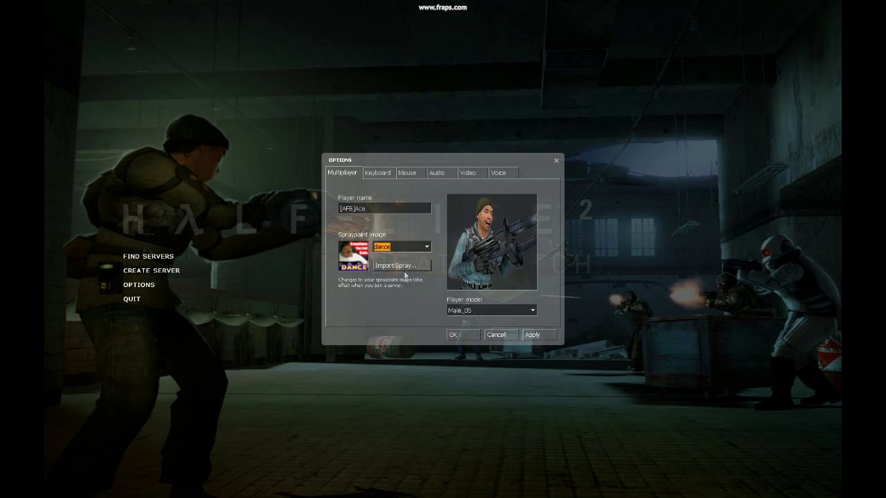
{"action": "left_click", "coordinate": [463, 338]}
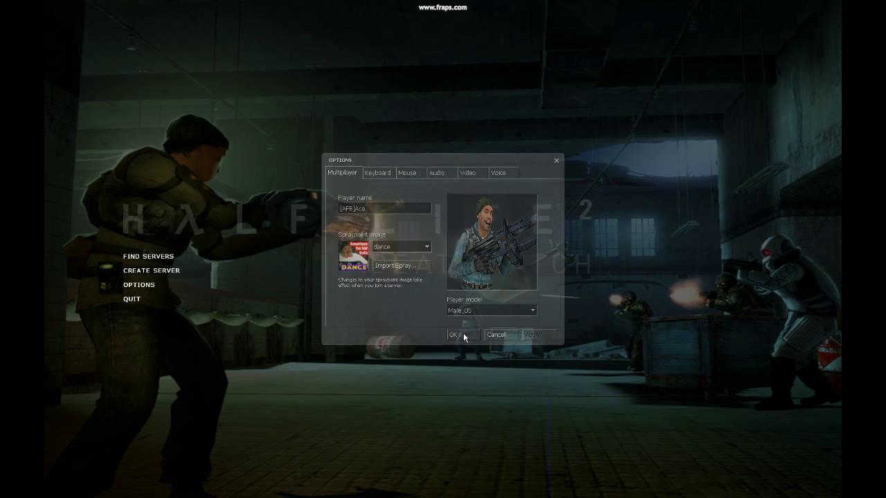